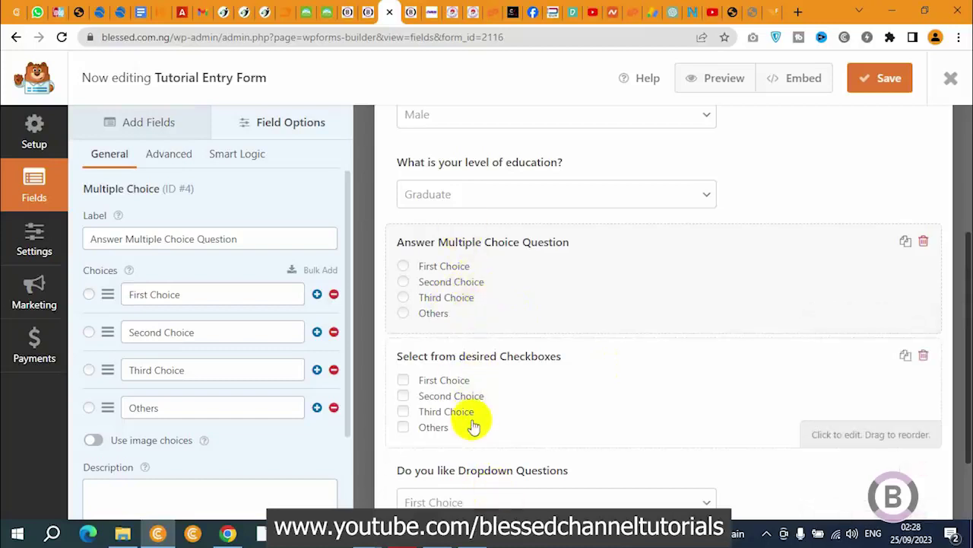
# Step: Add a Single Line Text field directly below the multiple choice question and label it "Others"
pyautogui.click(141, 123)
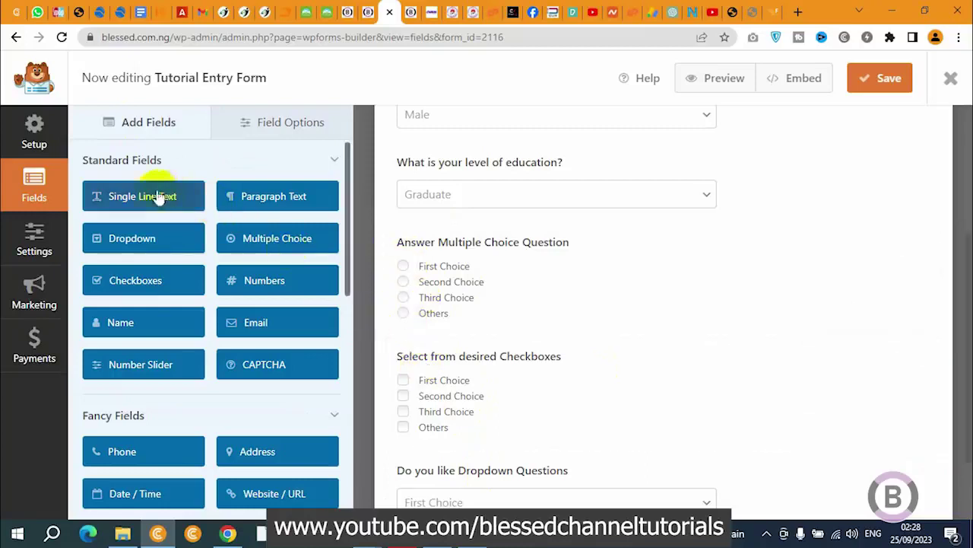
pyautogui.moveTo(124, 205); pyautogui.dragTo(455, 347)
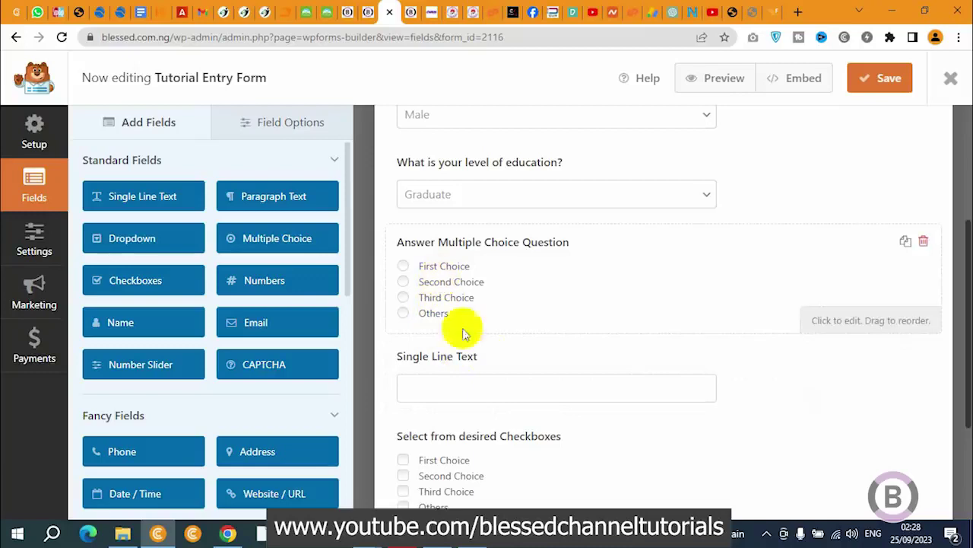
pyautogui.click(496, 362)
pyautogui.moveTo(170, 239); pyautogui.dragTo(26, 232)
pyautogui.write('Others')
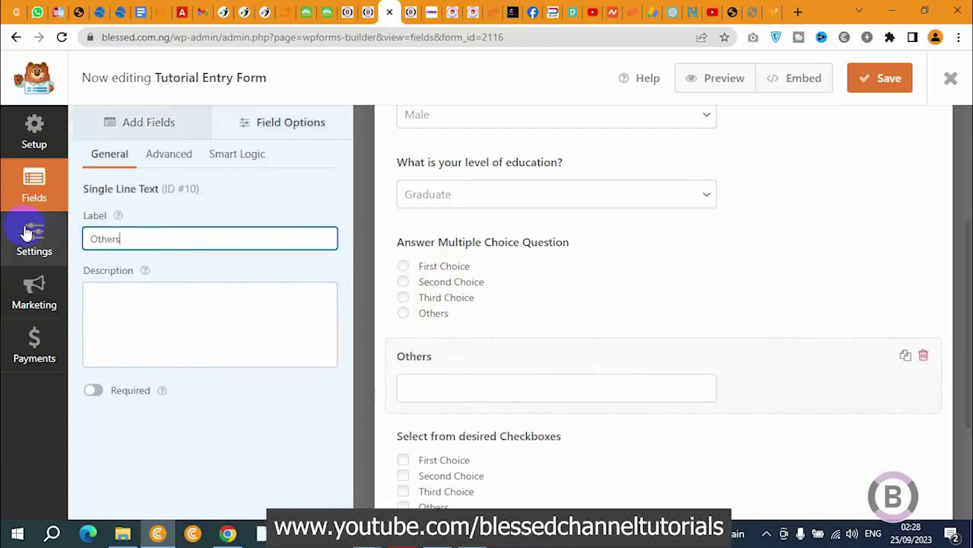
# Step: Copy the hint "Please share your preferred answer here" from the form preview into the new Others field's description
pyautogui.click(159, 330)
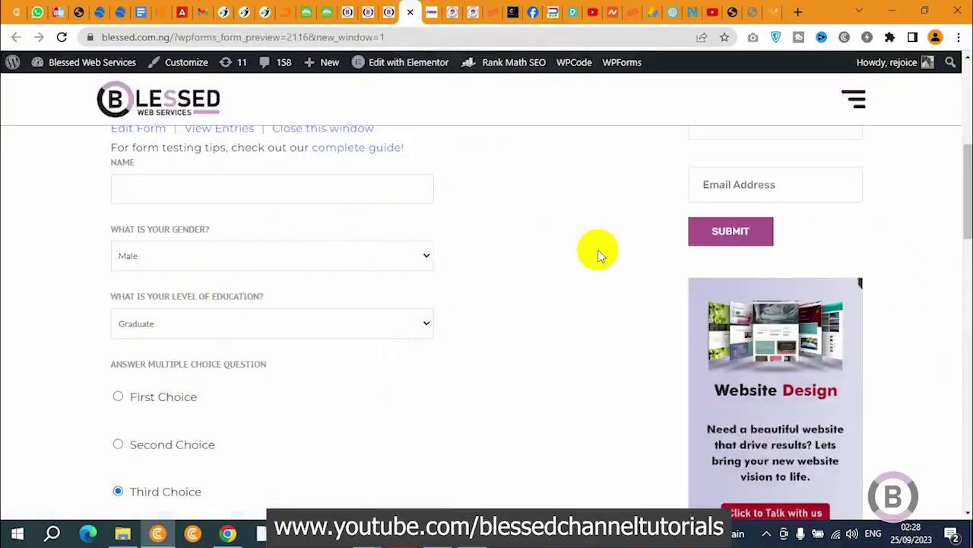
pyautogui.scroll(-3, 597, 255)
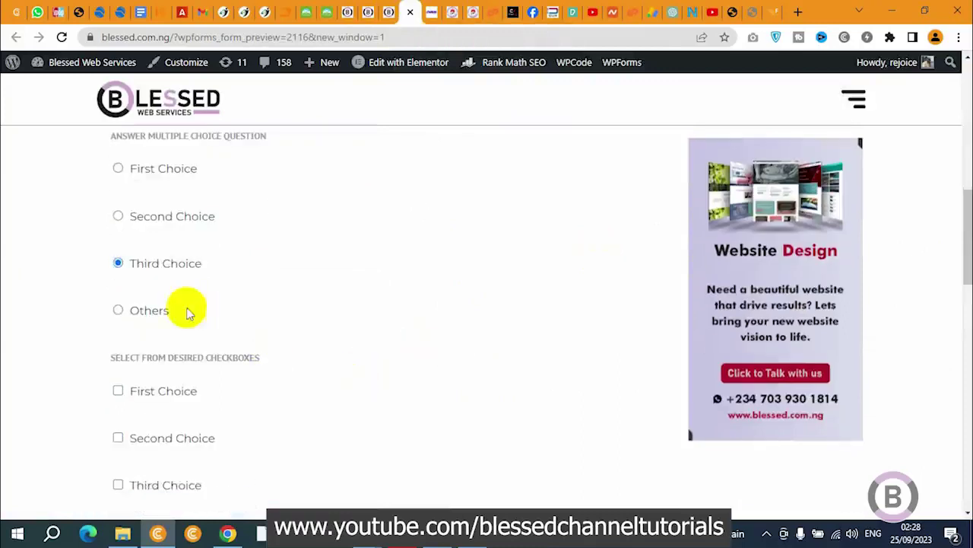
pyautogui.click(152, 310)
pyautogui.moveTo(304, 416); pyautogui.dragTo(103, 408)
pyautogui.hotkey('ctrl', 'c')
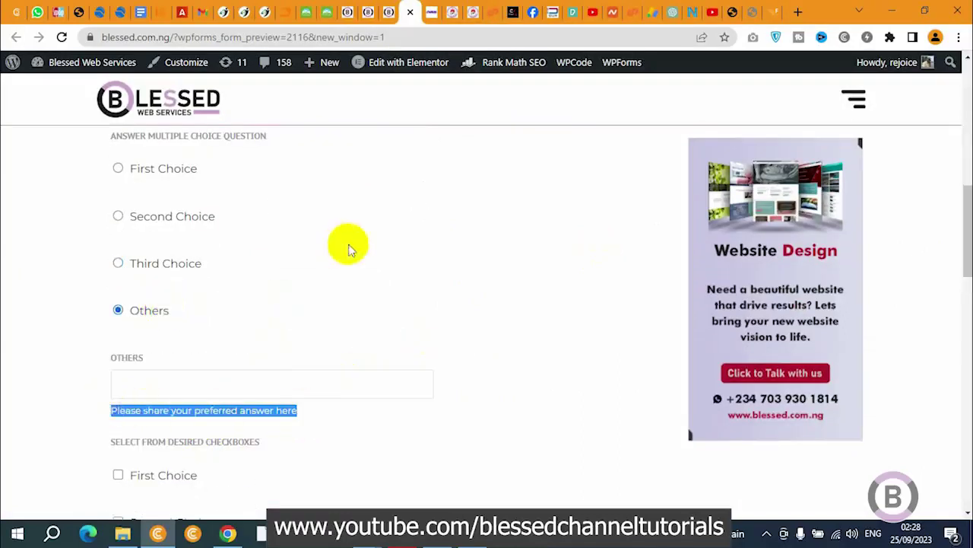
pyautogui.click(390, 12)
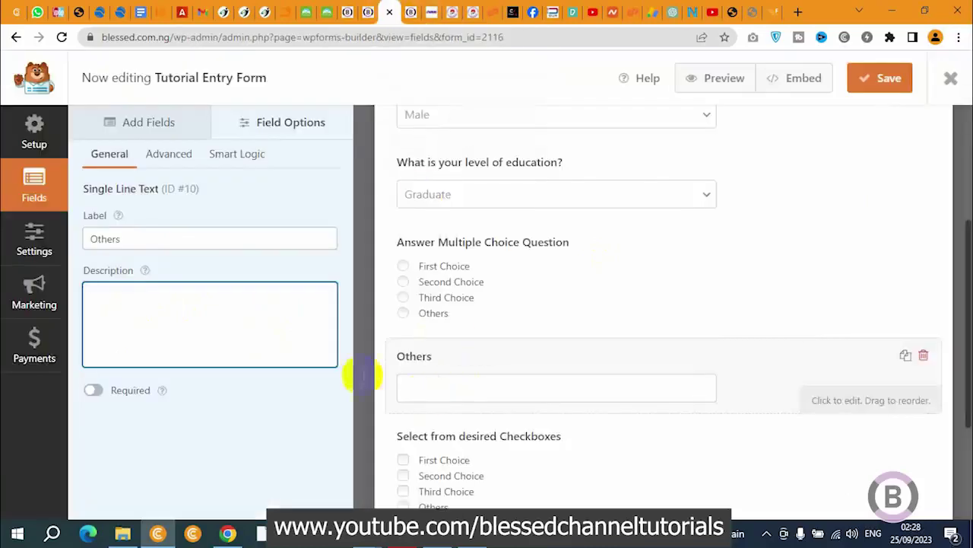
pyautogui.hotkey('ctrl', 'v')
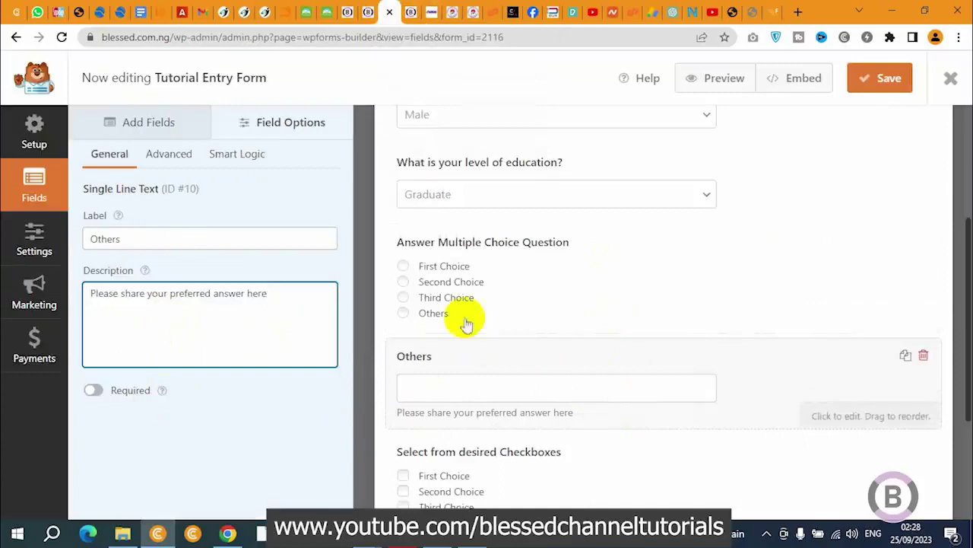
# Step: Save the form, reload its preview, and try the Others and Third Choice answers of the multiple choice question
pyautogui.click(890, 77)
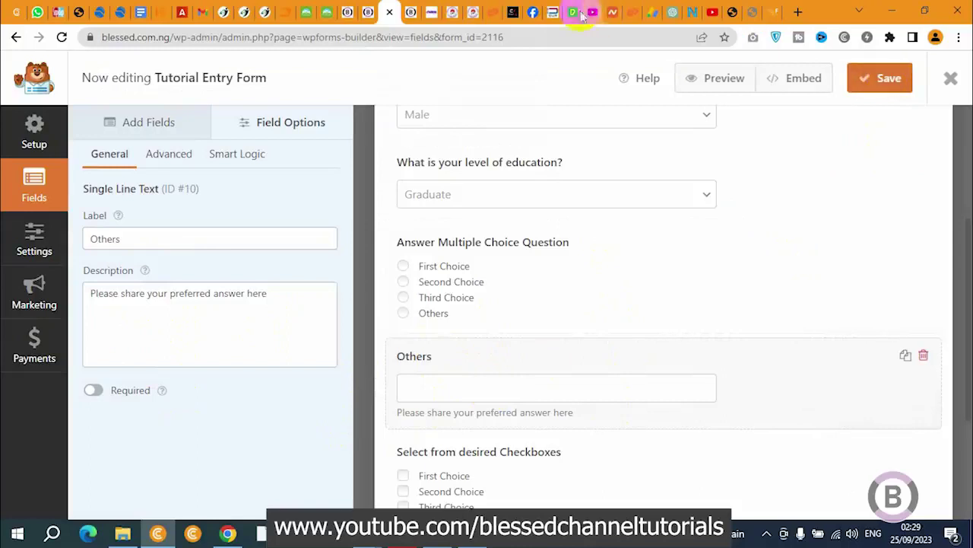
pyautogui.click(415, 12)
pyautogui.click(62, 37)
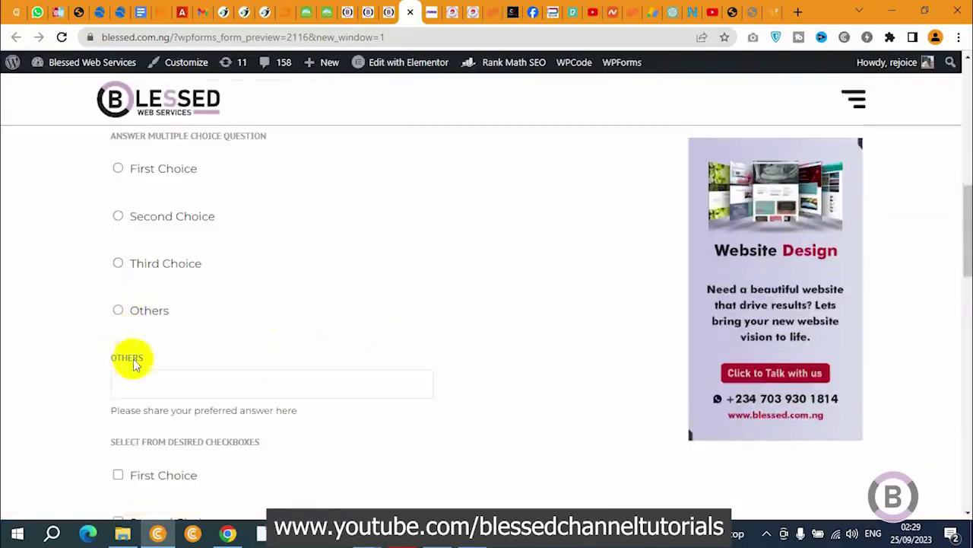
pyautogui.click(141, 312)
pyautogui.click(146, 266)
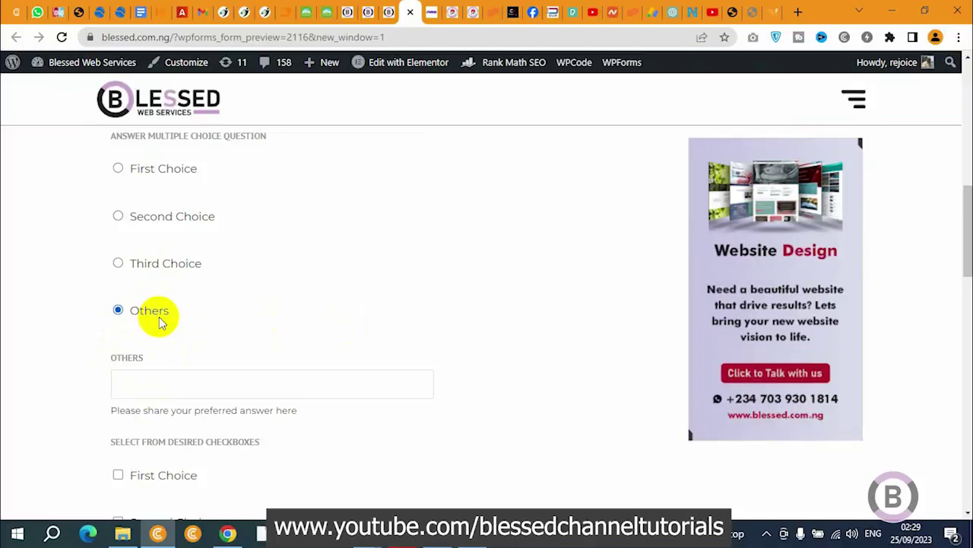
# Step: Return to the form builder and duplicate the Others text field below the multiple choice question
pyautogui.click(388, 11)
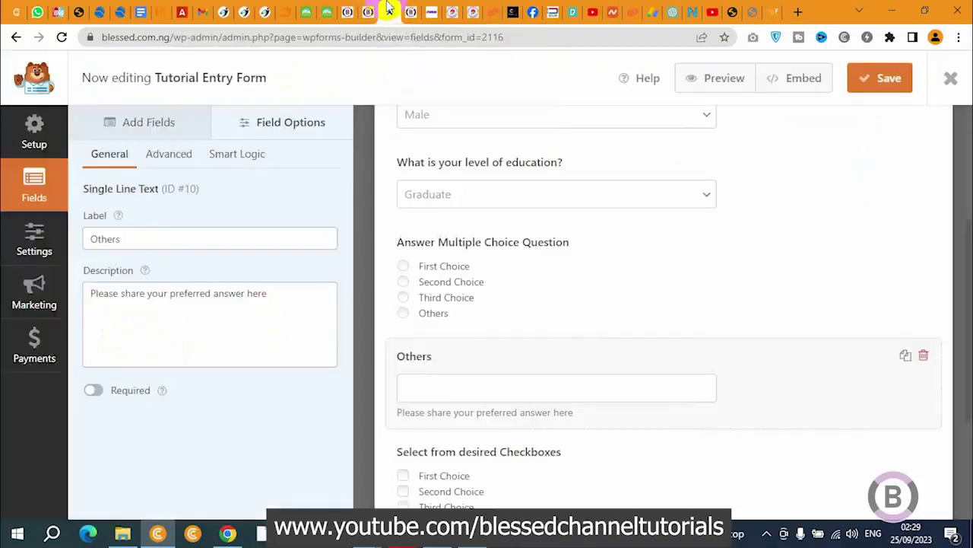
pyautogui.click(561, 280)
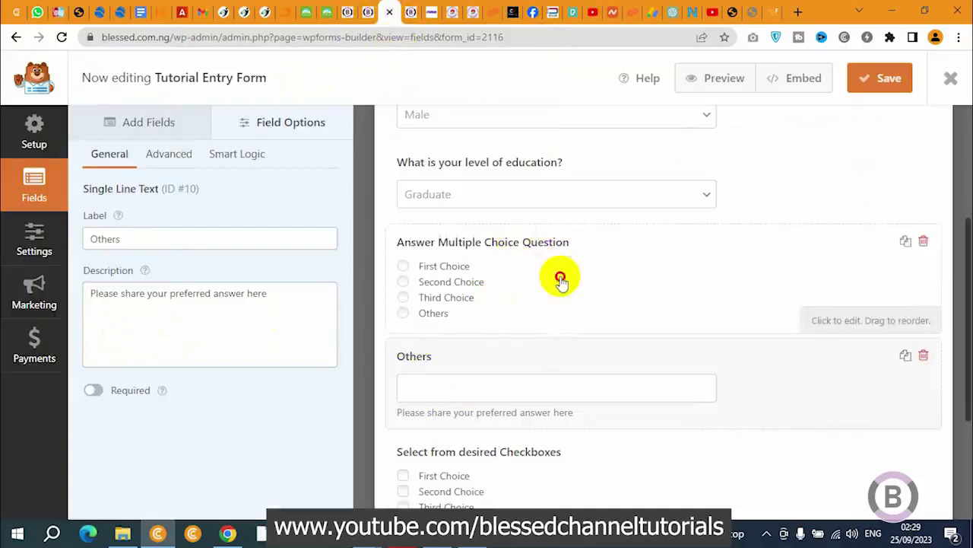
pyautogui.click(533, 356)
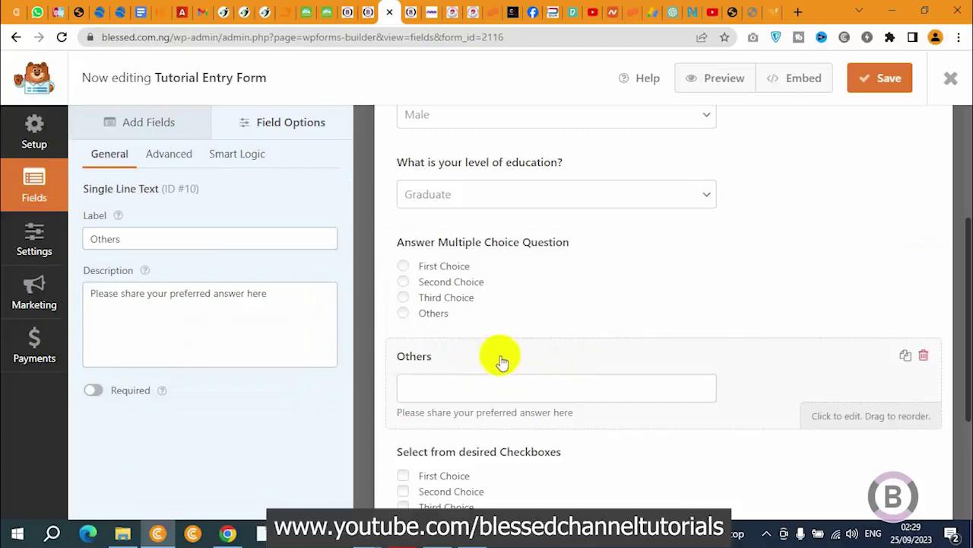
pyautogui.click(907, 356)
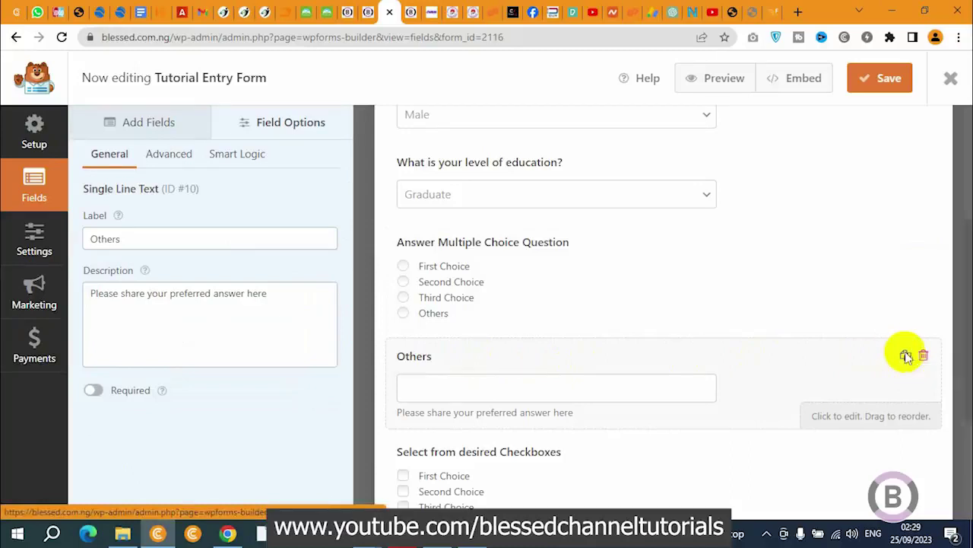
pyautogui.click(456, 334)
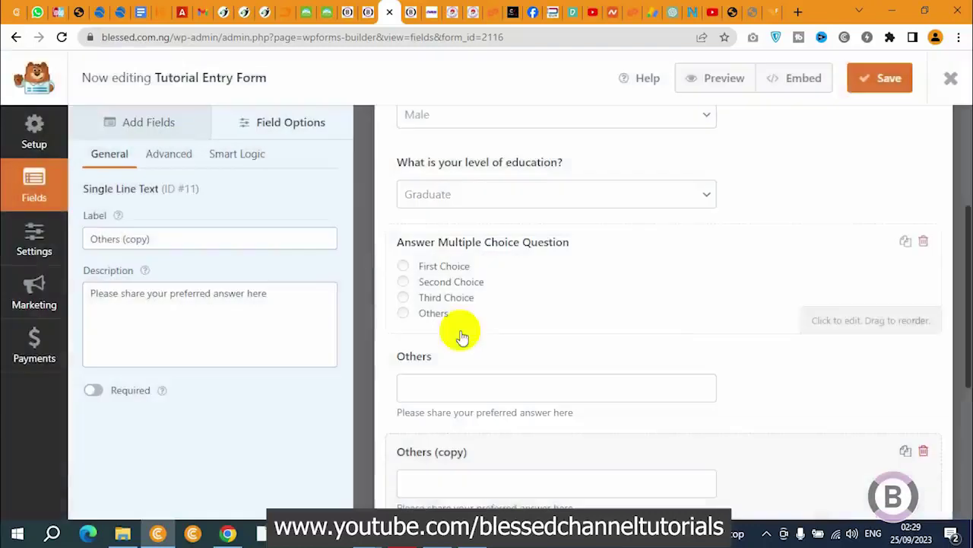
# Step: Move the duplicated text field below the "Select from desired Checkboxes" question and set its label to "Others"
pyautogui.moveTo(968, 232); pyautogui.dragTo(956, 337)
pyautogui.click(678, 201)
pyautogui.moveTo(678, 201); pyautogui.dragTo(675, 378)
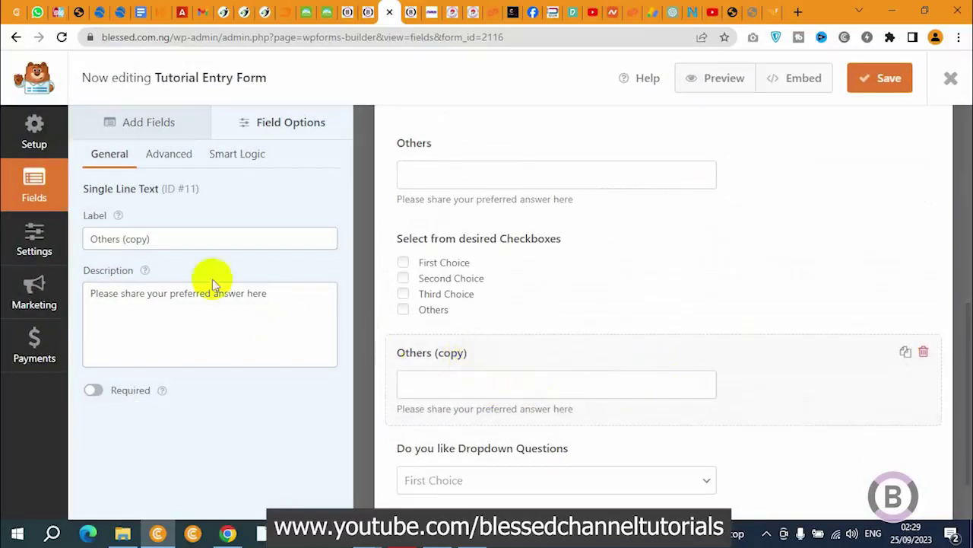
pyautogui.moveTo(150, 239); pyautogui.dragTo(126, 239)
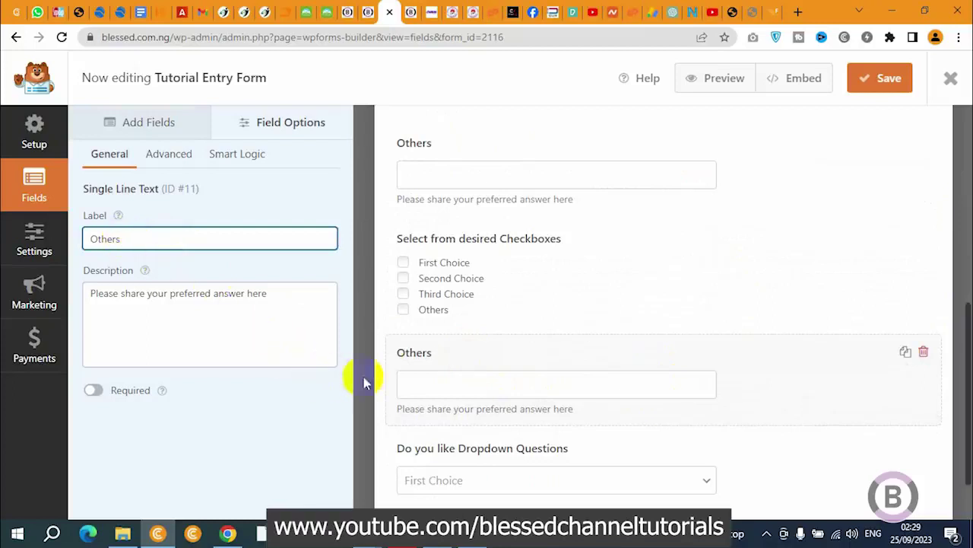
# Step: Place a duplicate of the checkbox question's Others field below "Do you like Dropdown Questions" and label it "Others"
pyautogui.click(905, 353)
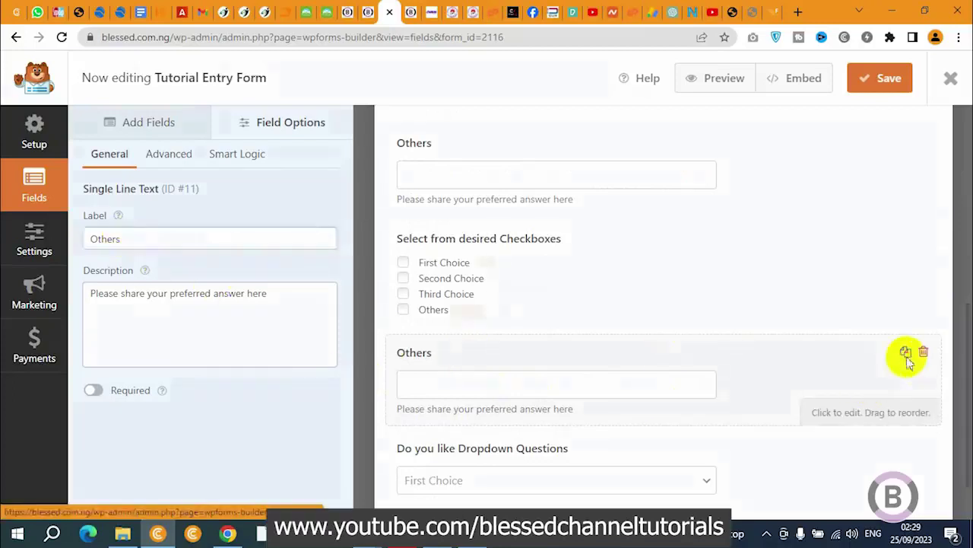
pyautogui.click(447, 335)
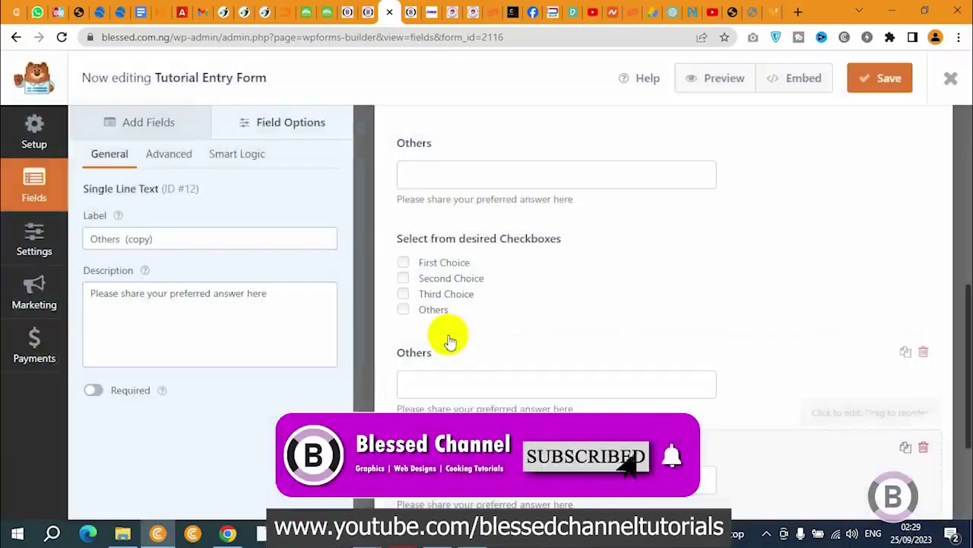
pyautogui.moveTo(956, 297); pyautogui.dragTo(949, 402)
pyautogui.moveTo(580, 310); pyautogui.dragTo(571, 391)
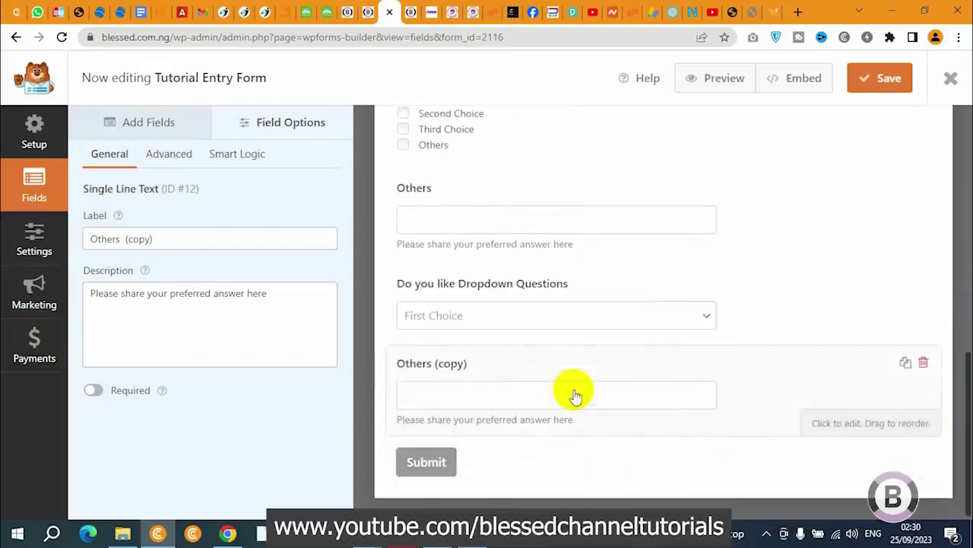
pyautogui.click(157, 237)
pyautogui.moveTo(157, 237); pyautogui.dragTo(120, 238)
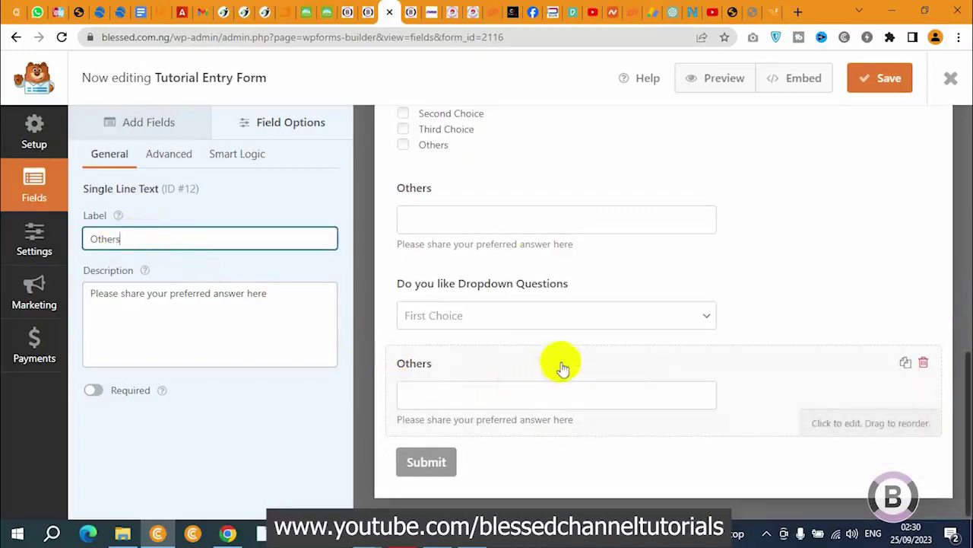
# Step: Enable conditional logic for the Others text field below the multiple choice question
pyautogui.moveTo(970, 378)
pyautogui.mouseDown()
pyautogui.moveTo(970, 337)
pyautogui.moveTo(969, 360)
pyautogui.mouseUp()
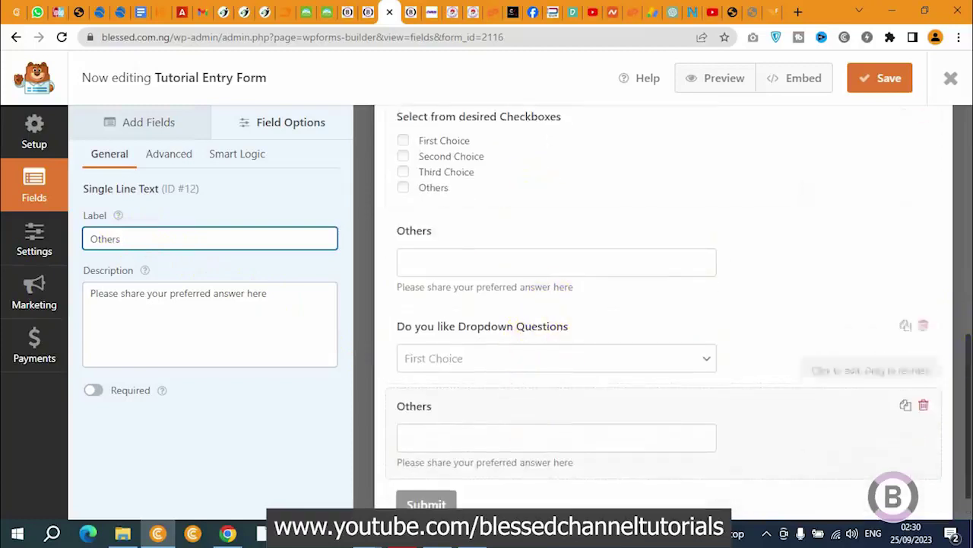
pyautogui.moveTo(969, 364); pyautogui.dragTo(965, 186)
pyautogui.click(582, 459)
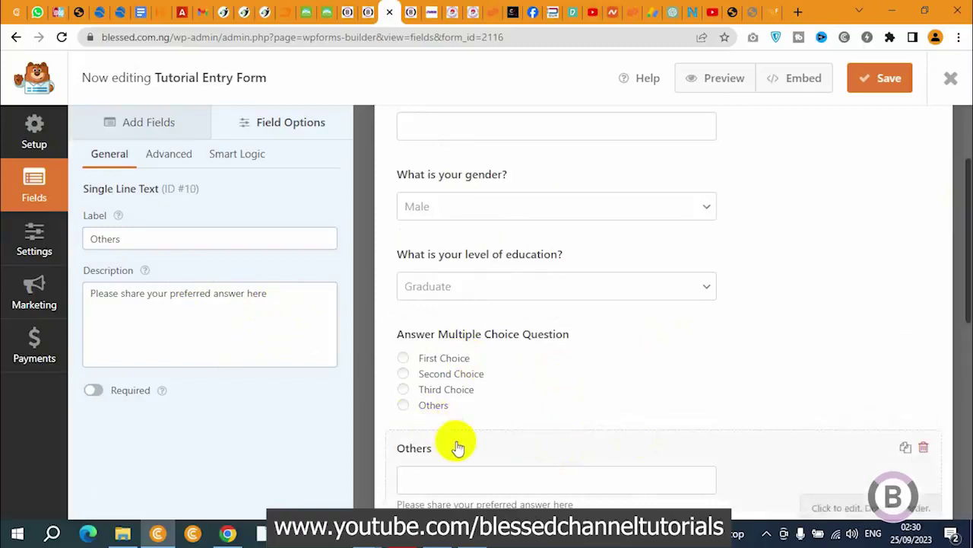
pyautogui.click(250, 159)
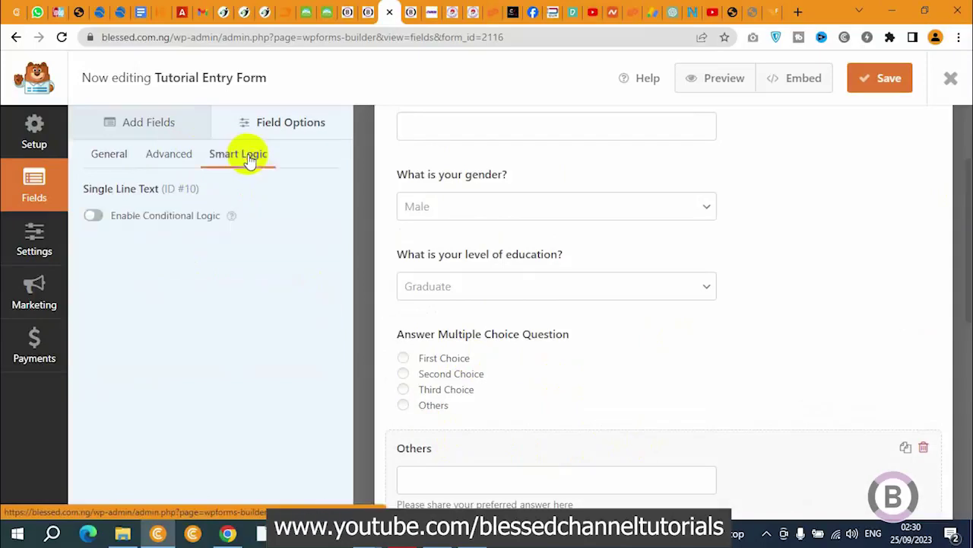
pyautogui.click(94, 216)
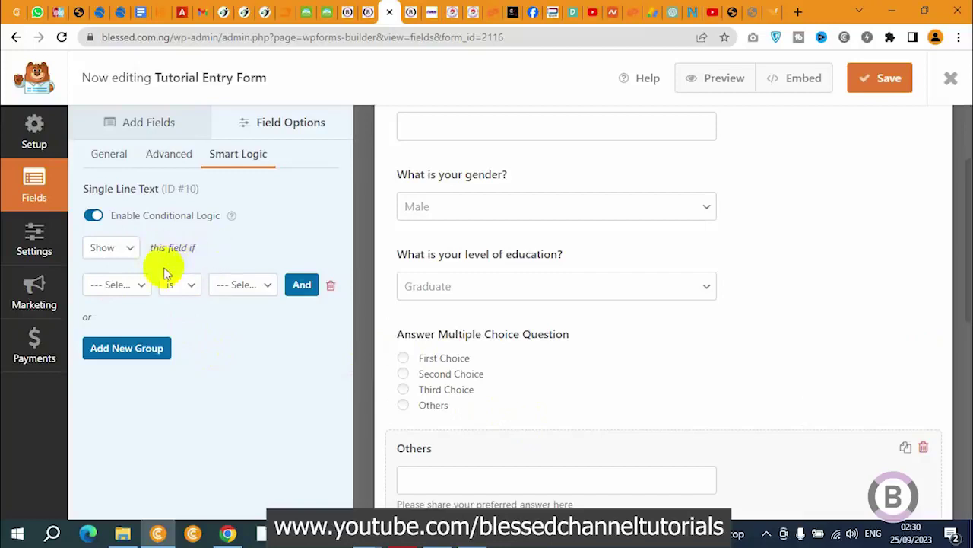
# Step: Set the rule to show this field if "Answer Multiple Choice Question" is "Others"
pyautogui.click(140, 289)
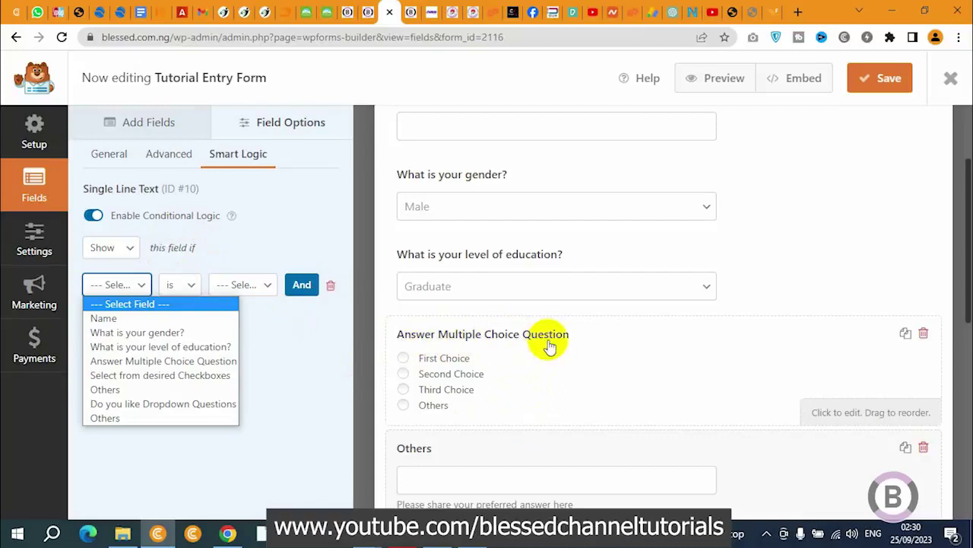
pyautogui.click(158, 362)
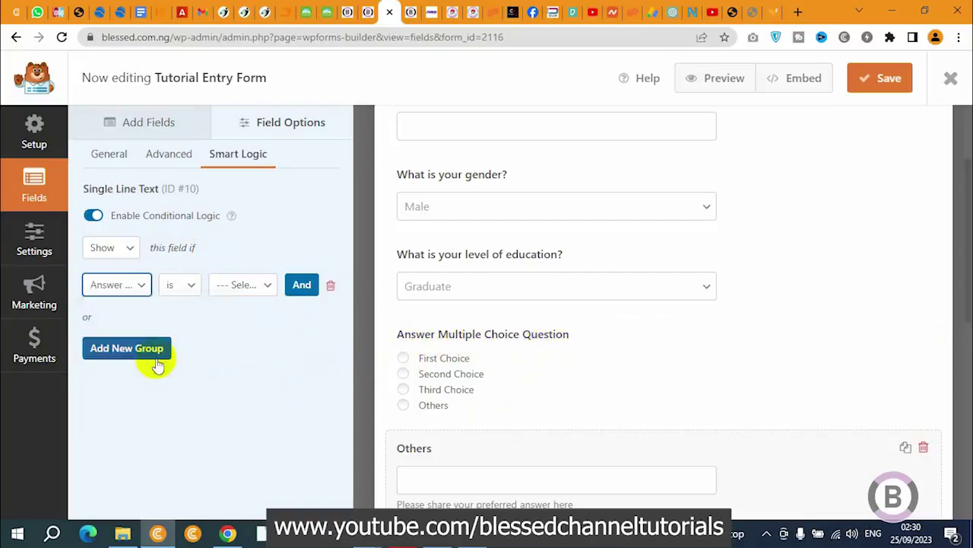
pyautogui.click(194, 288)
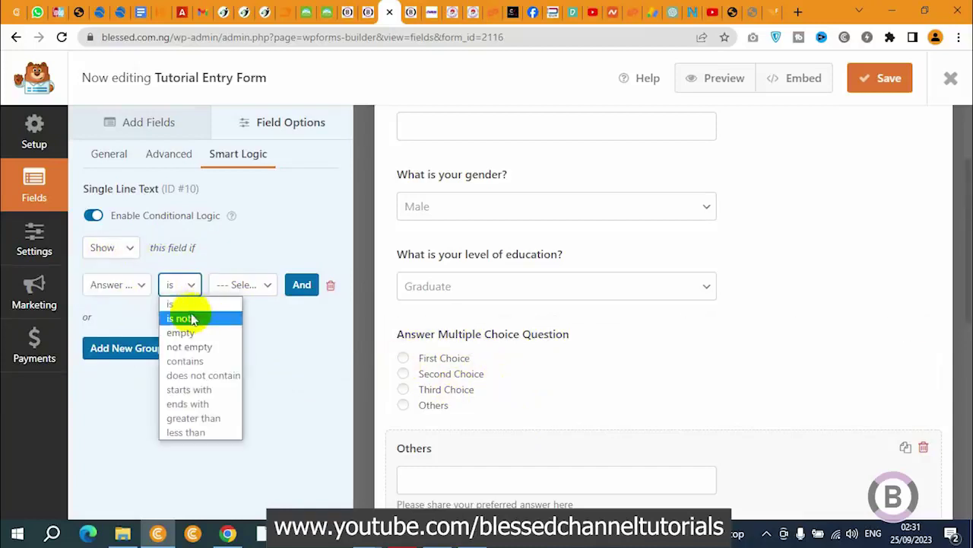
pyautogui.click(266, 319)
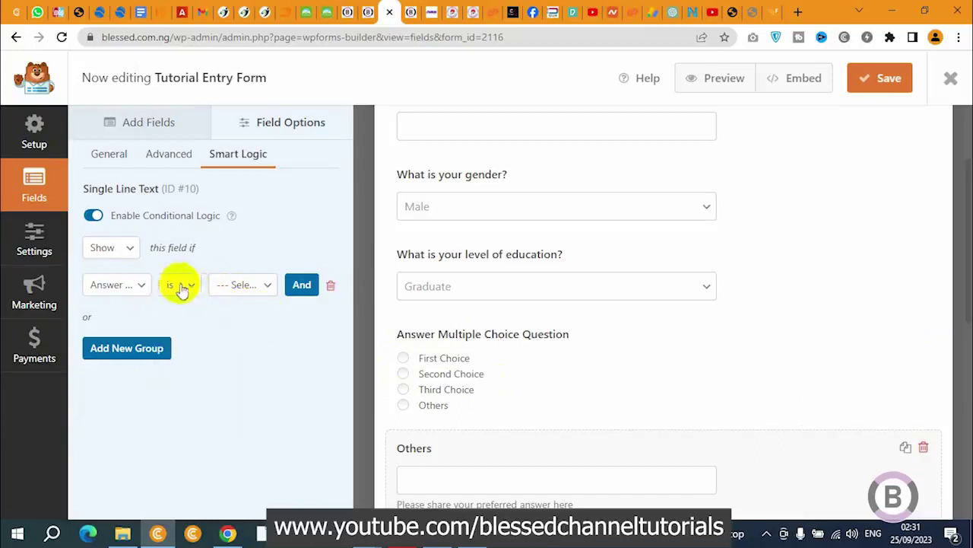
pyautogui.click(174, 291)
pyautogui.click(202, 306)
pyautogui.click(245, 283)
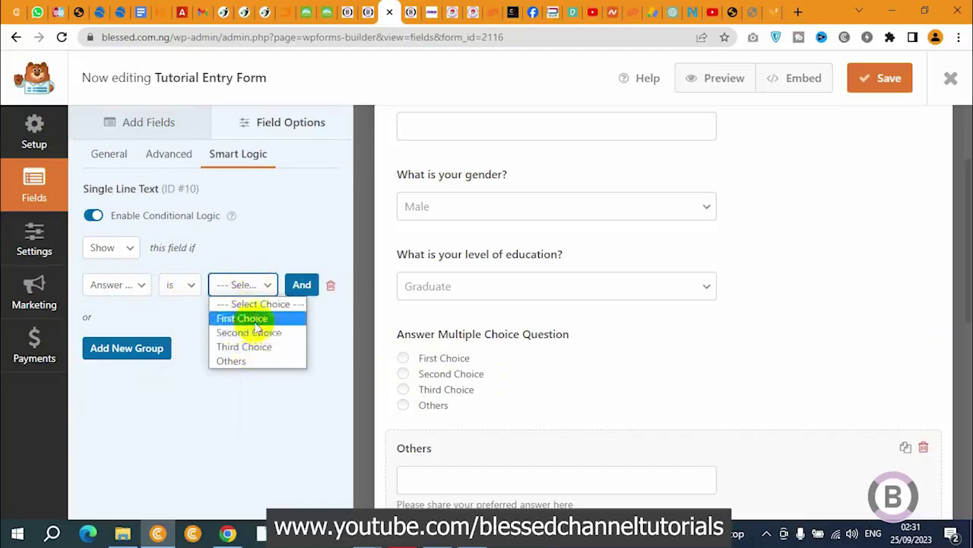
pyautogui.click(254, 362)
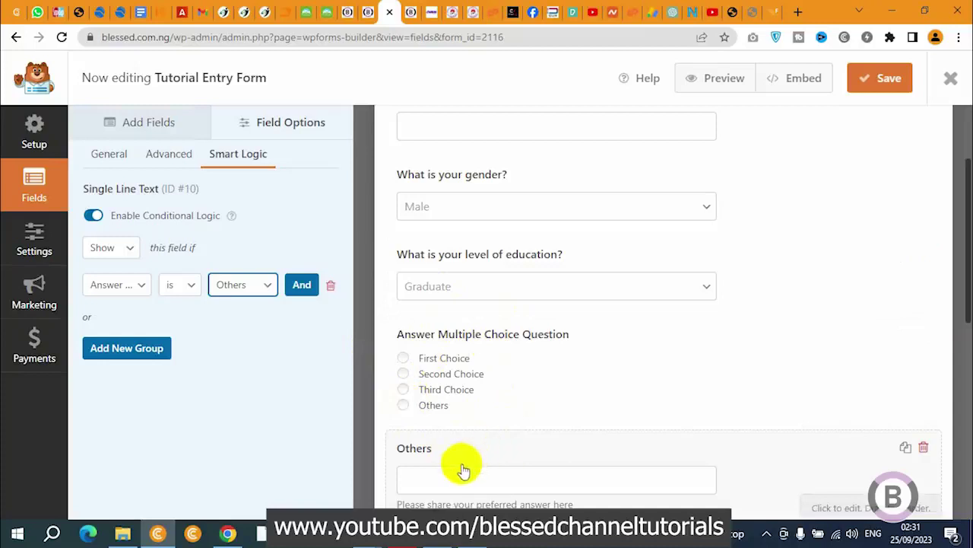
# Step: Save the form and reload its preview page
pyautogui.click(116, 154)
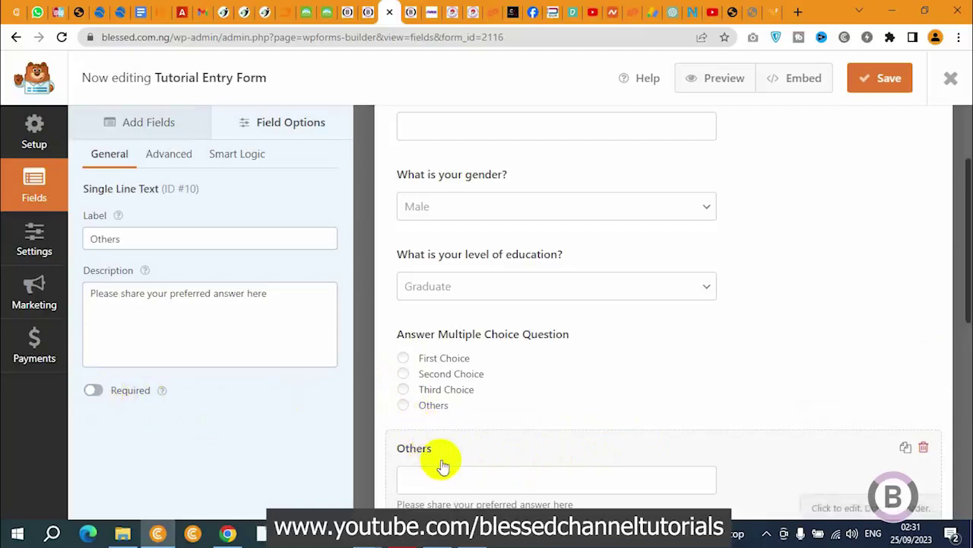
pyautogui.click(878, 82)
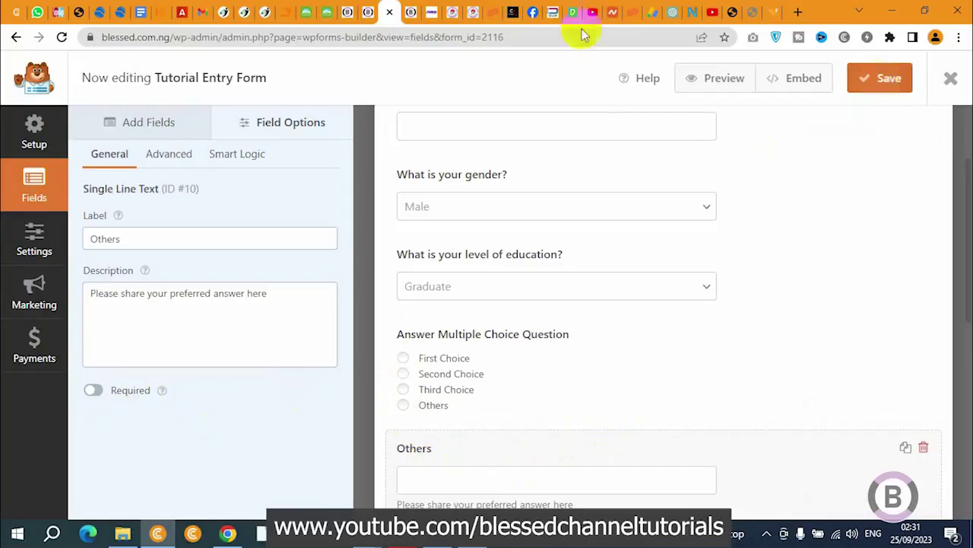
pyautogui.click(410, 12)
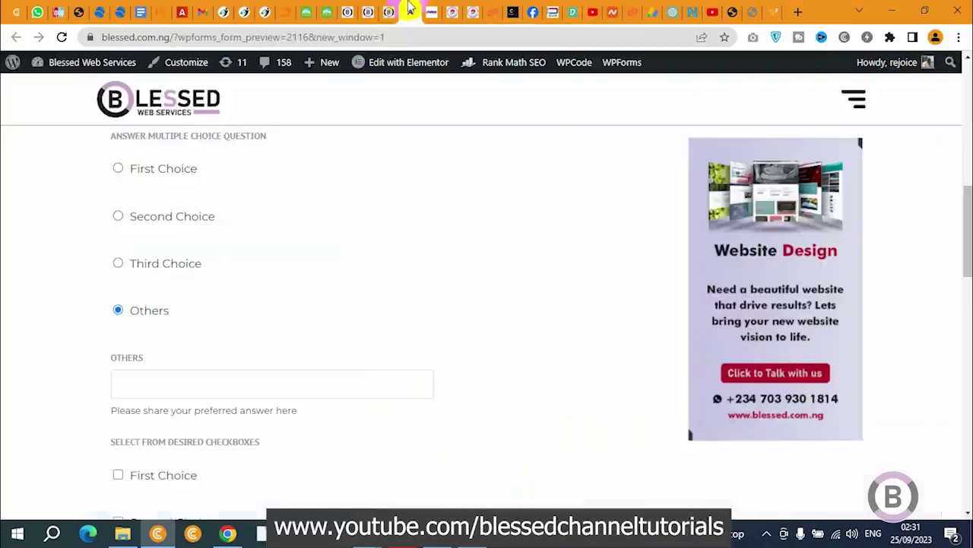
pyautogui.click(61, 37)
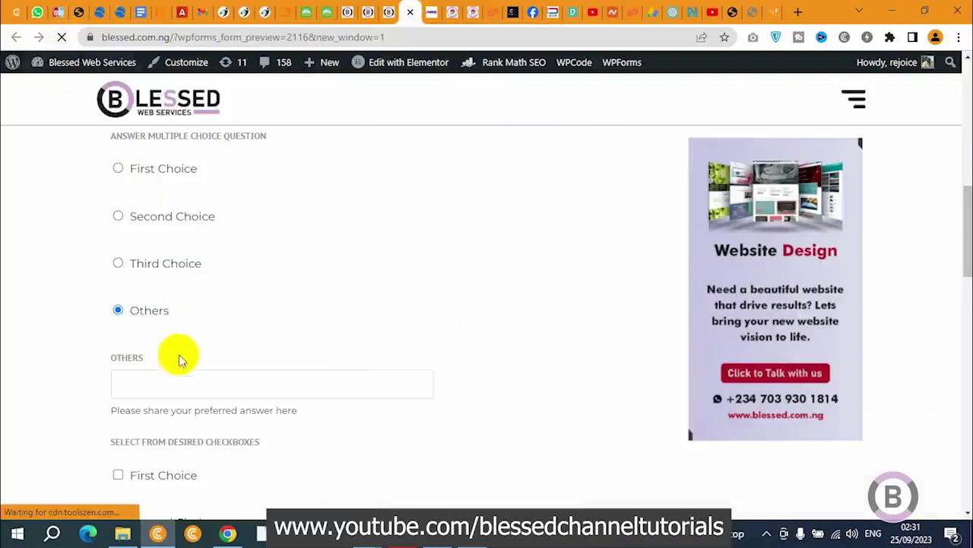
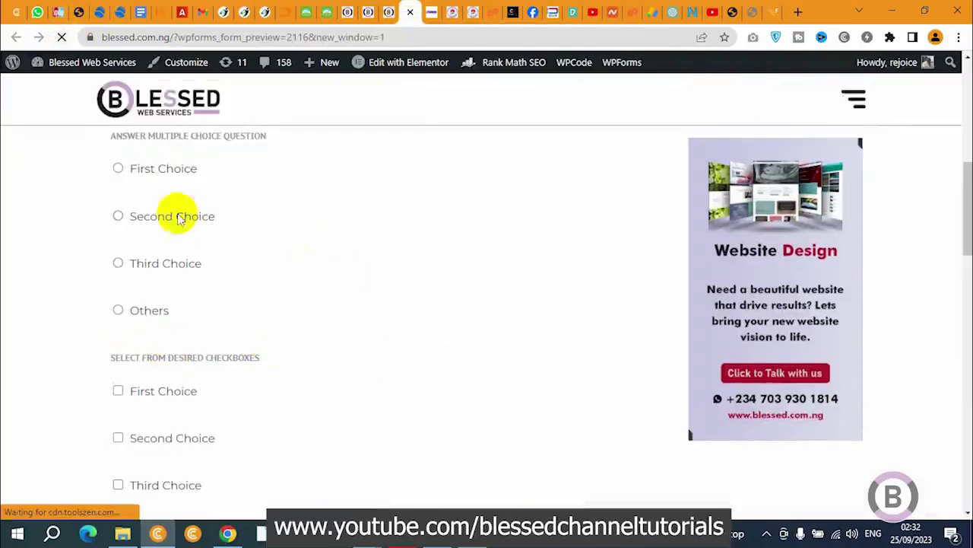
# Step: Test the multiple choice question in the preview by selecting regular choices, followed by Others and its text field
pyautogui.click(118, 169)
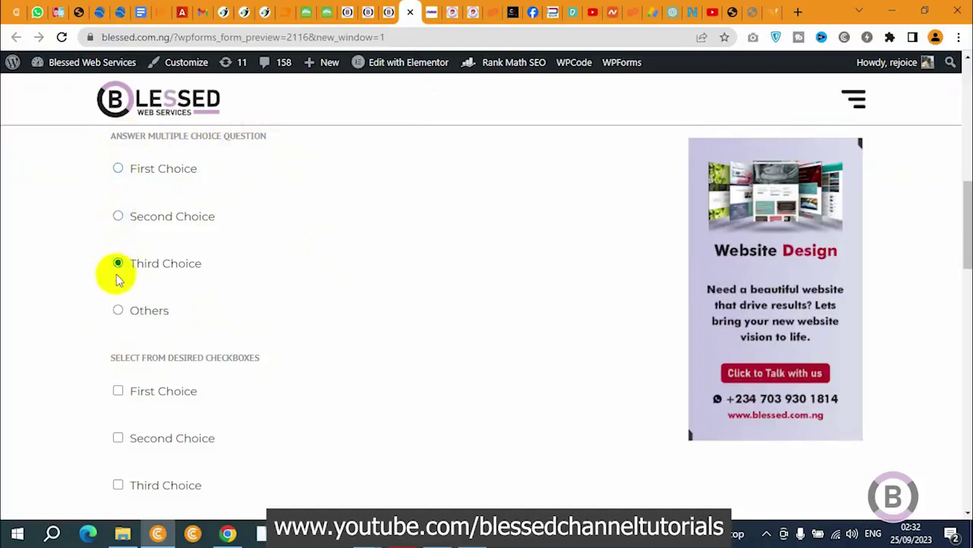
pyautogui.click(118, 310)
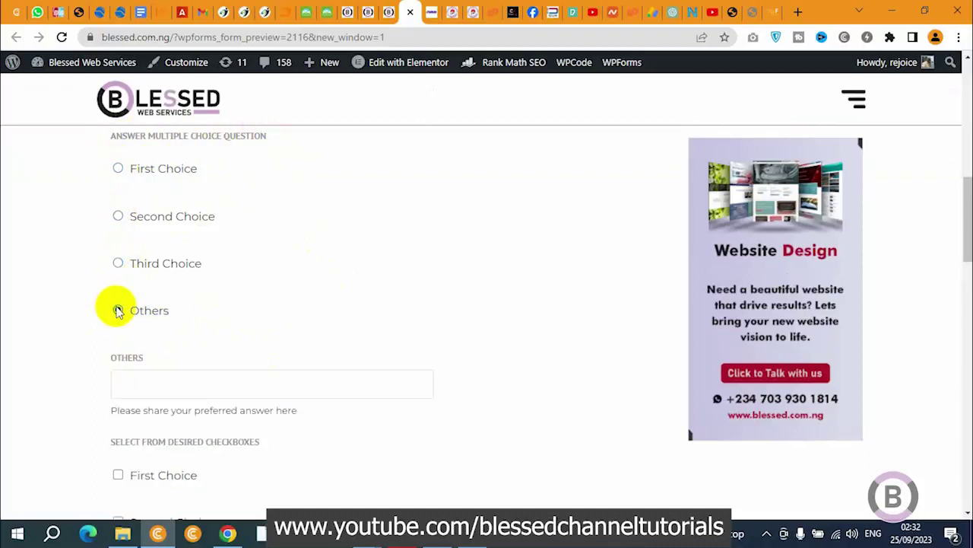
pyautogui.click(201, 384)
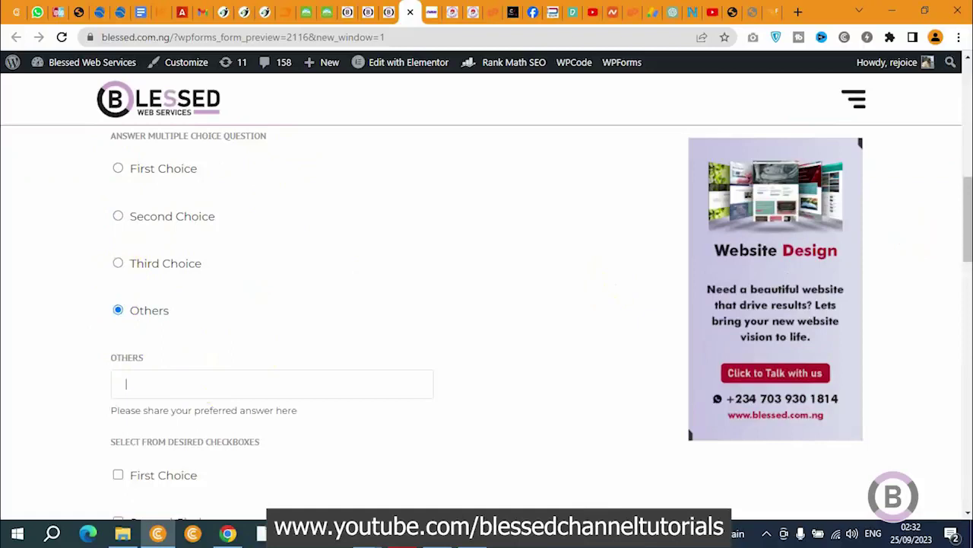
# Step: Test the Others option of the "Select from desired Checkboxes" question in the preview
pyautogui.moveTo(968, 193); pyautogui.dragTo(963, 224)
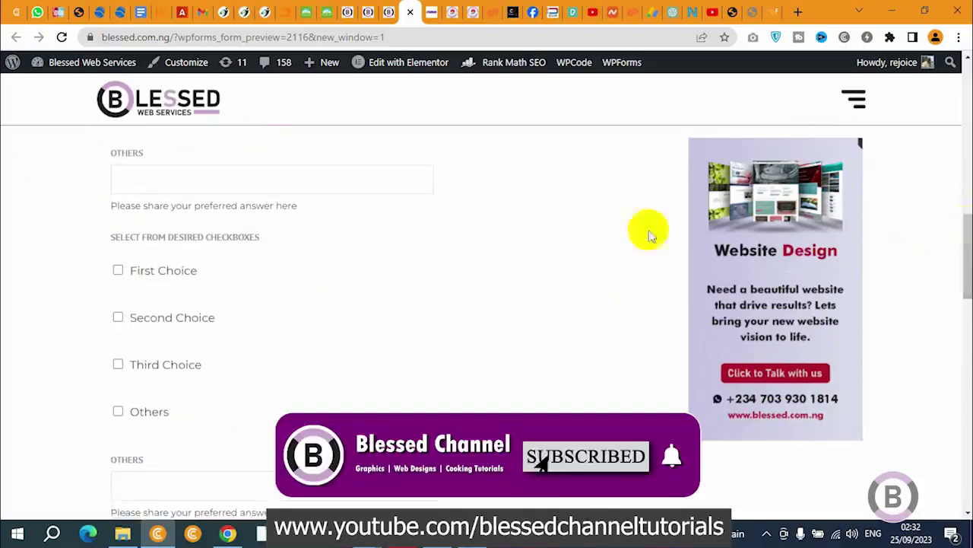
pyautogui.click(117, 415)
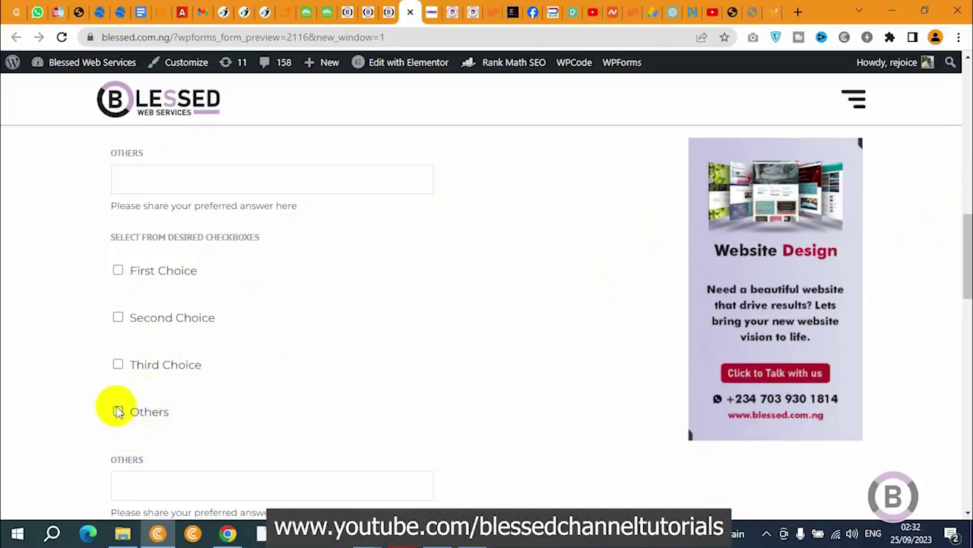
pyautogui.click(117, 411)
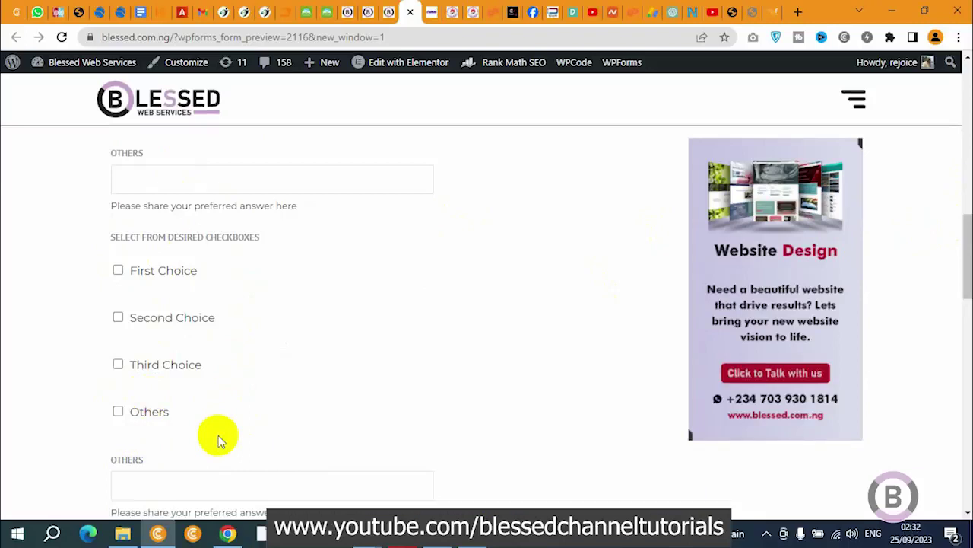
# Step: Return to the form builder and enable conditional logic for the Others text field below "Select from desired Checkboxes"
pyautogui.click(387, 12)
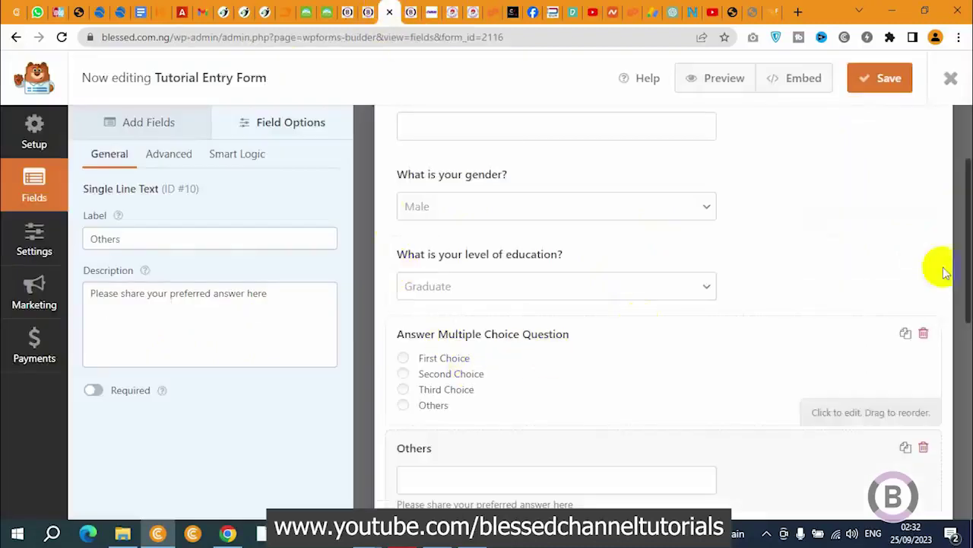
pyautogui.moveTo(970, 173); pyautogui.dragTo(970, 241)
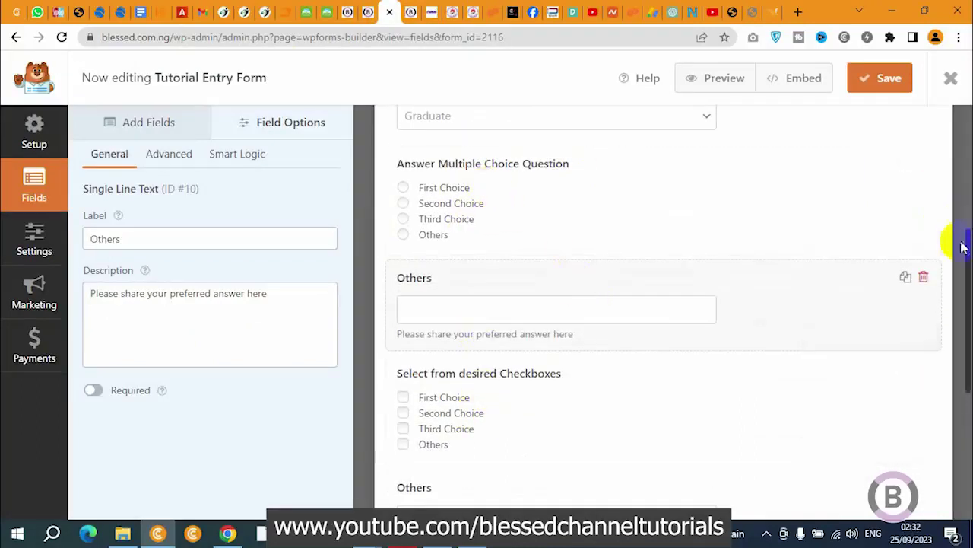
pyautogui.moveTo(963, 245); pyautogui.dragTo(968, 342)
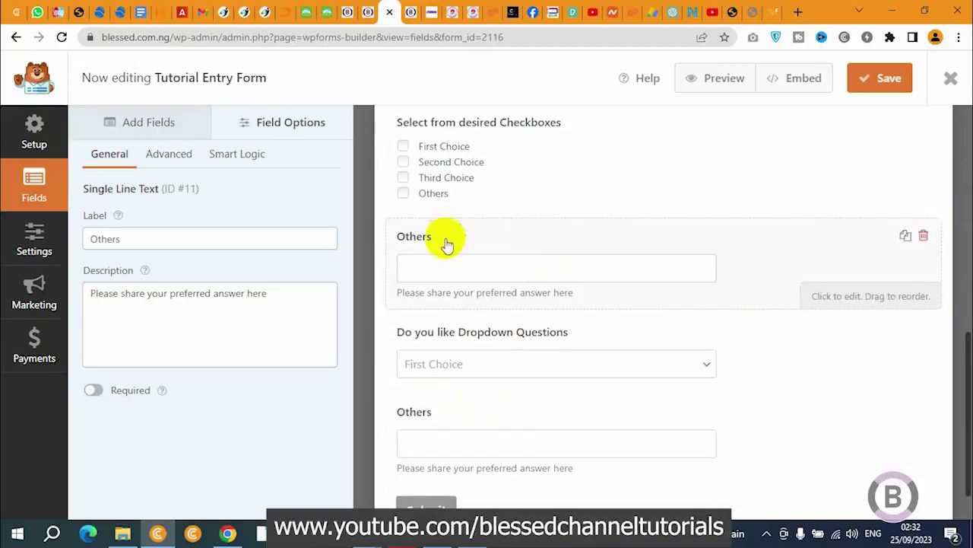
pyautogui.click(241, 153)
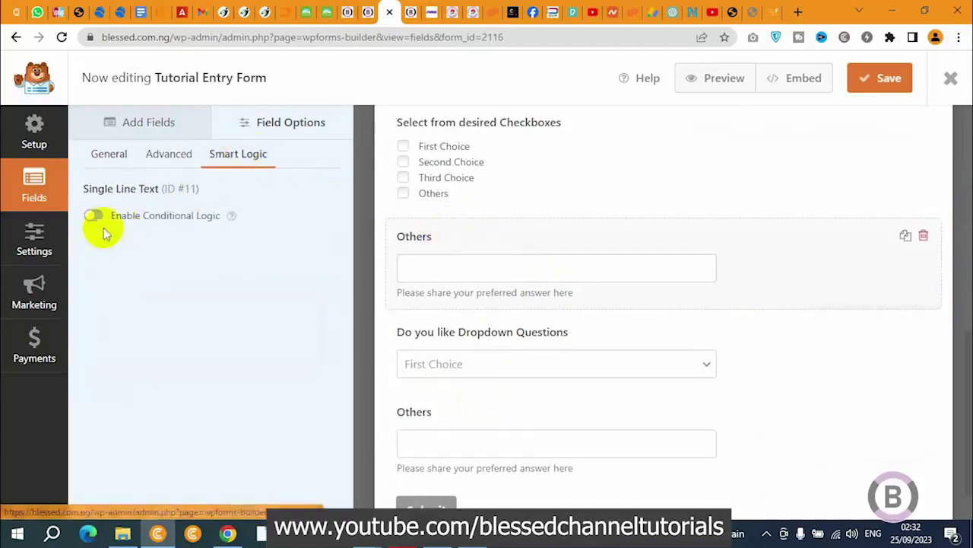
pyautogui.click(92, 217)
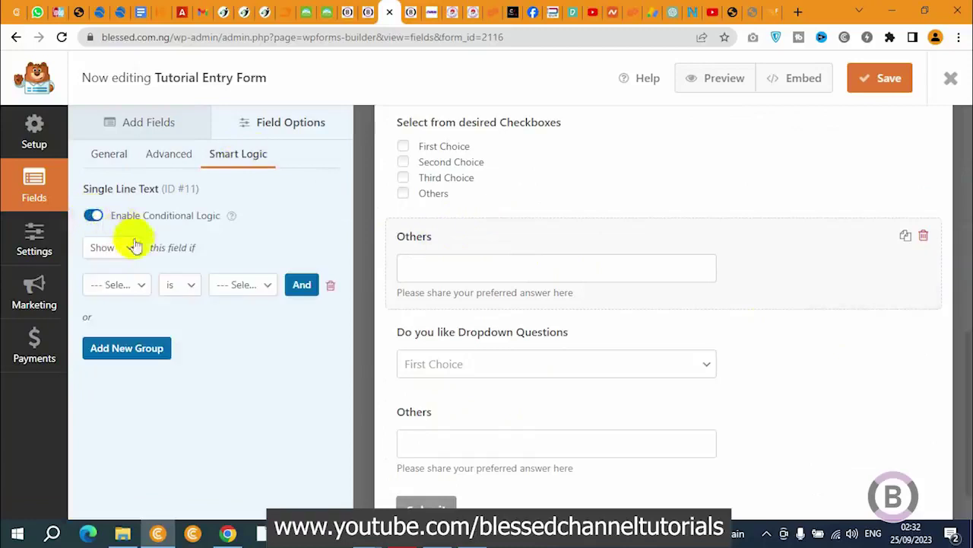
# Step: Set the rule to show this field if "Select from desired Checkboxes" is "Others"
pyautogui.click(139, 286)
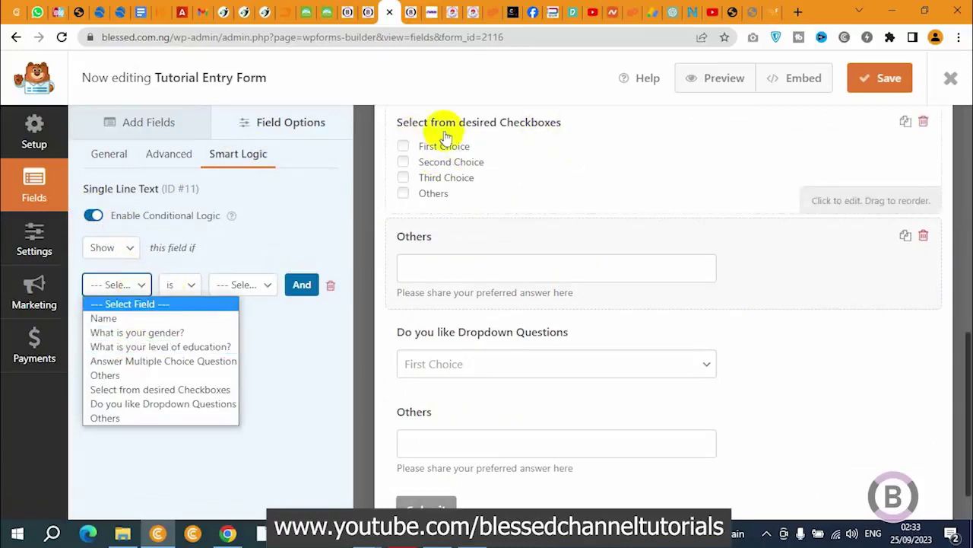
pyautogui.click(196, 389)
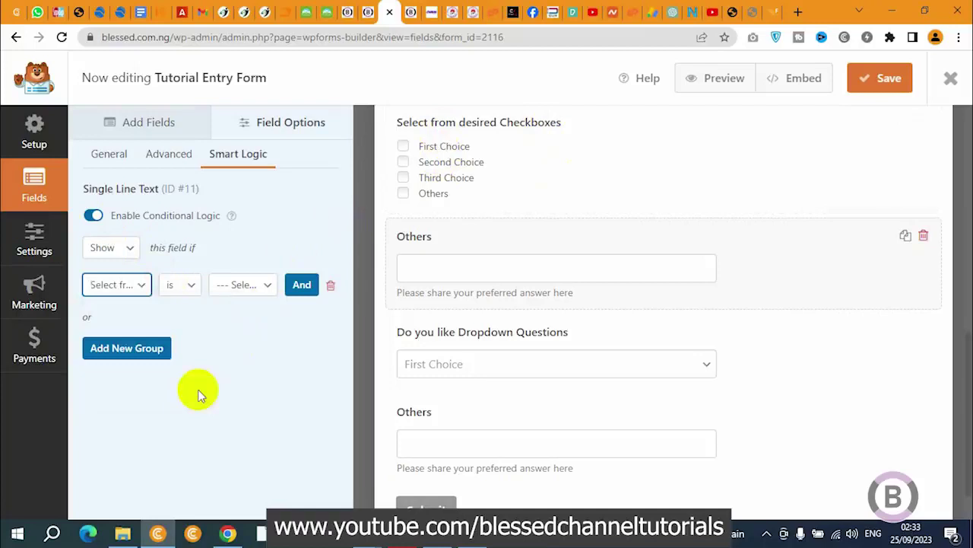
pyautogui.click(265, 294)
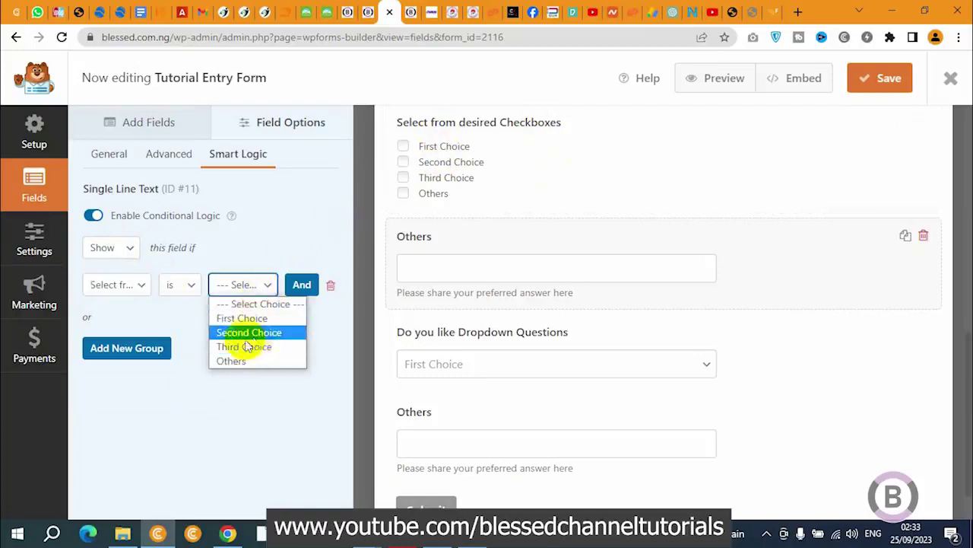
pyautogui.click(232, 362)
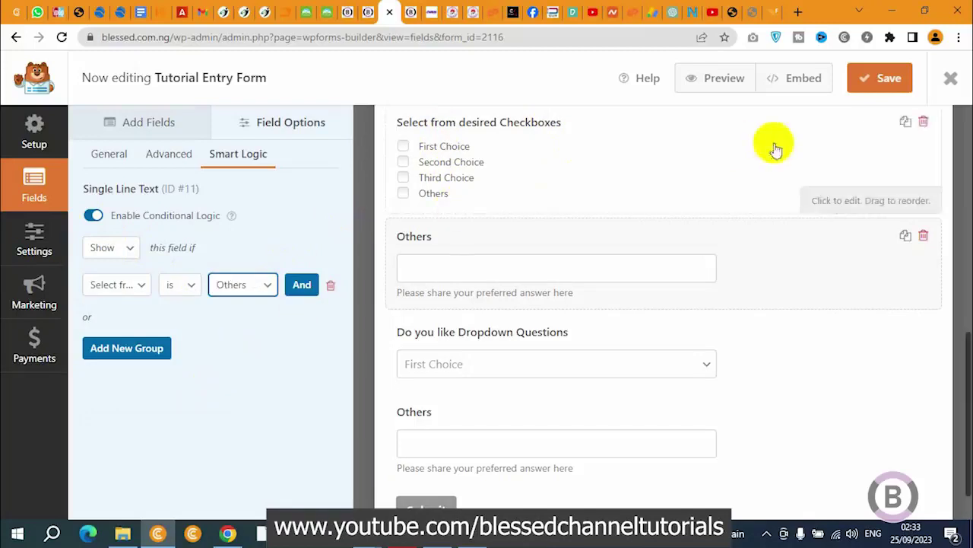
pyautogui.scroll(-2, 964, 342)
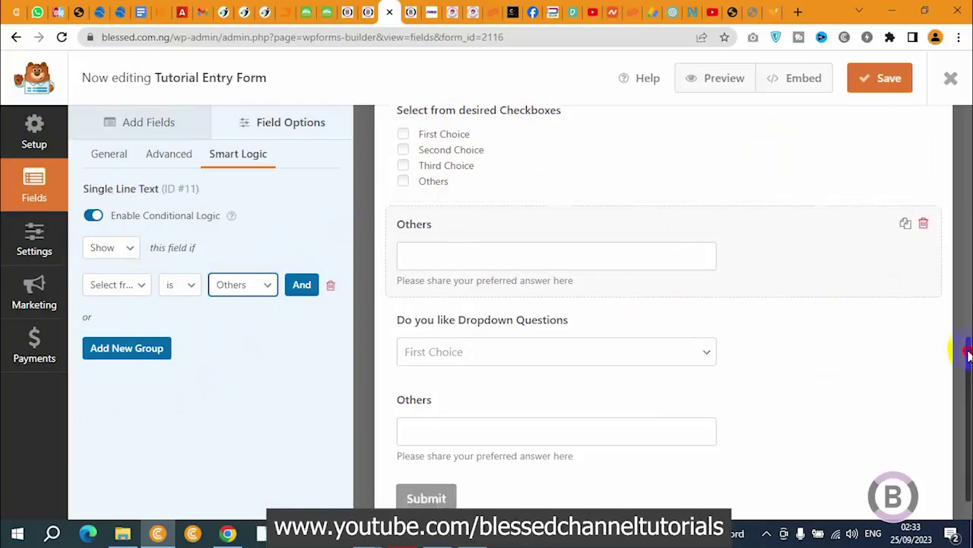
pyautogui.click(612, 374)
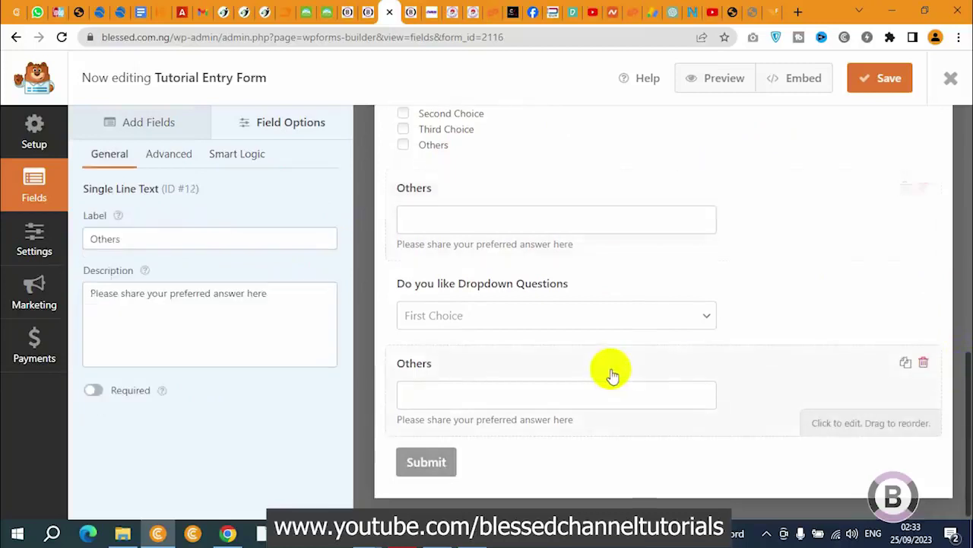
pyautogui.click(229, 153)
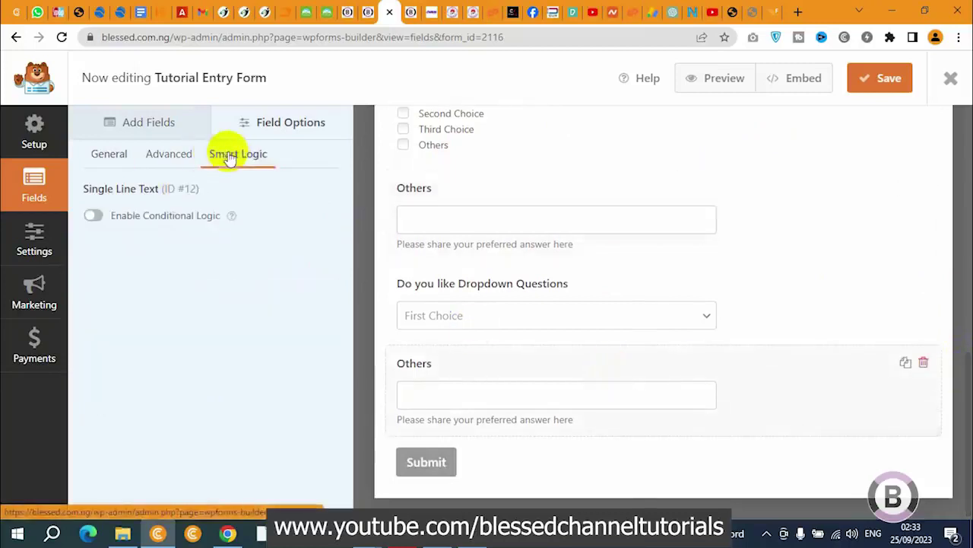
pyautogui.click(93, 216)
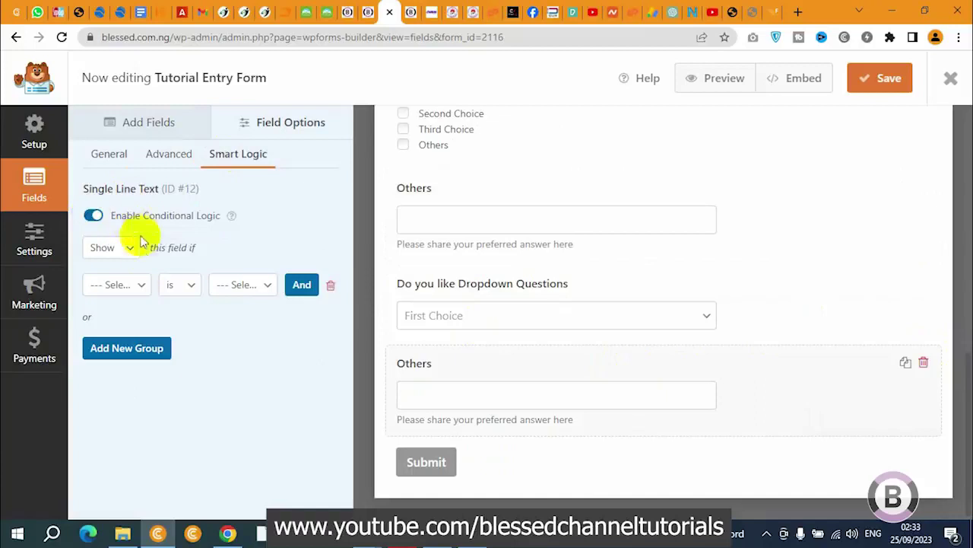
pyautogui.click(148, 286)
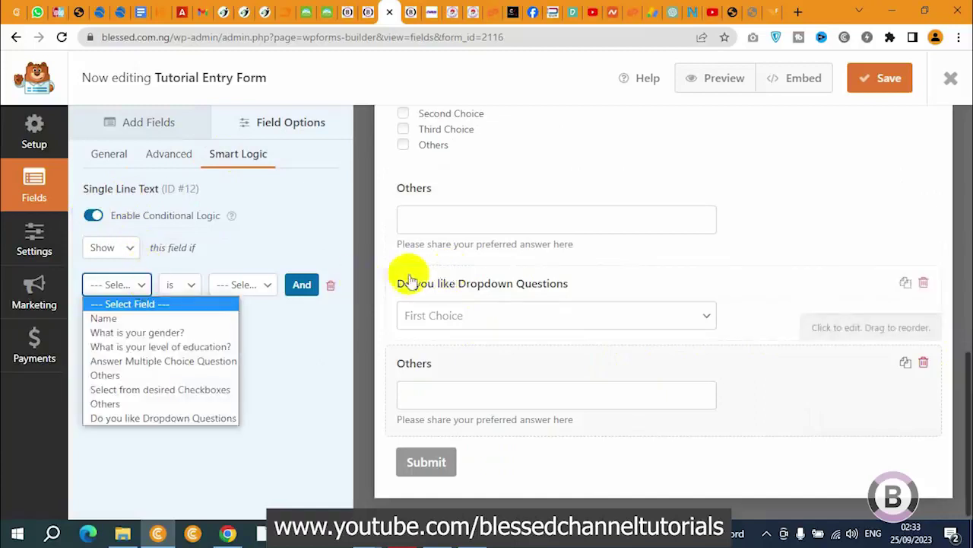
pyautogui.click(162, 418)
pyautogui.click(267, 288)
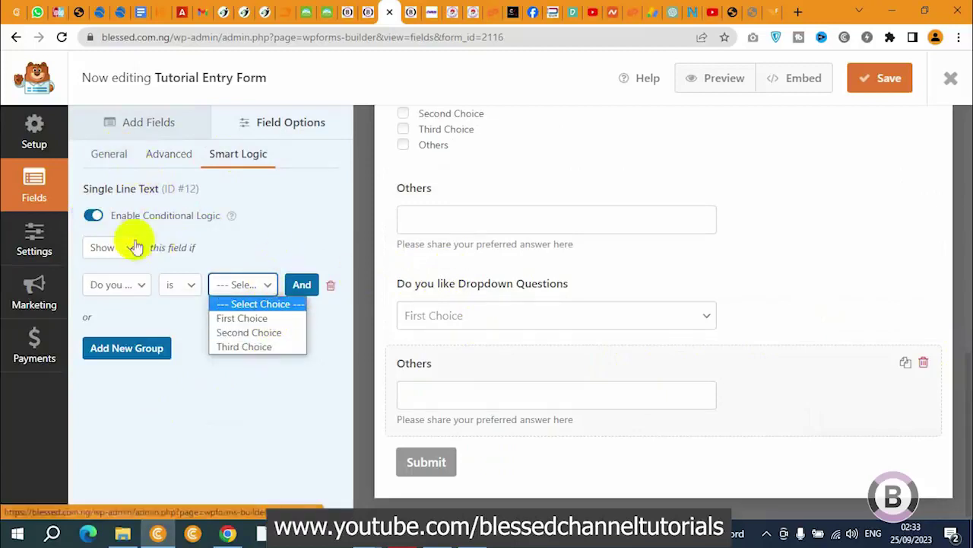
pyautogui.click(93, 217)
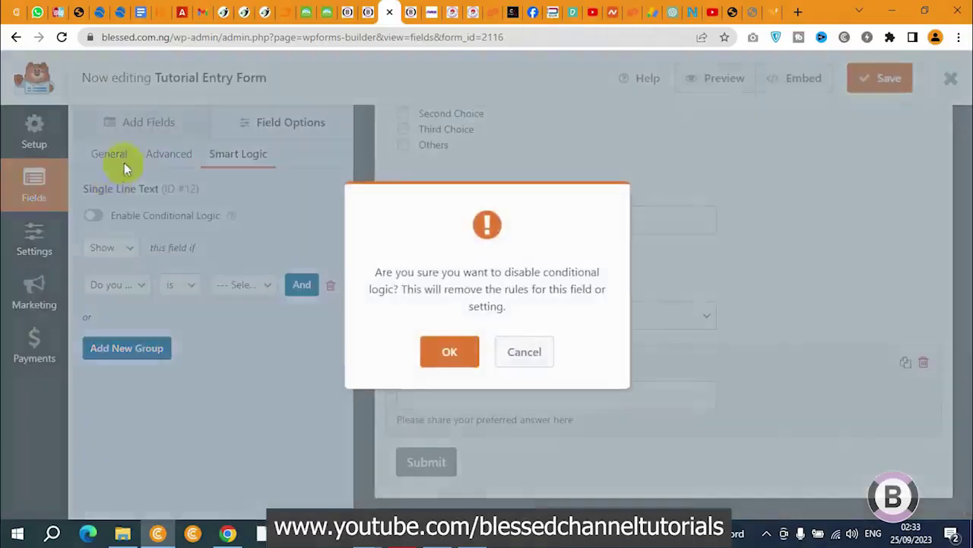
pyautogui.click(458, 356)
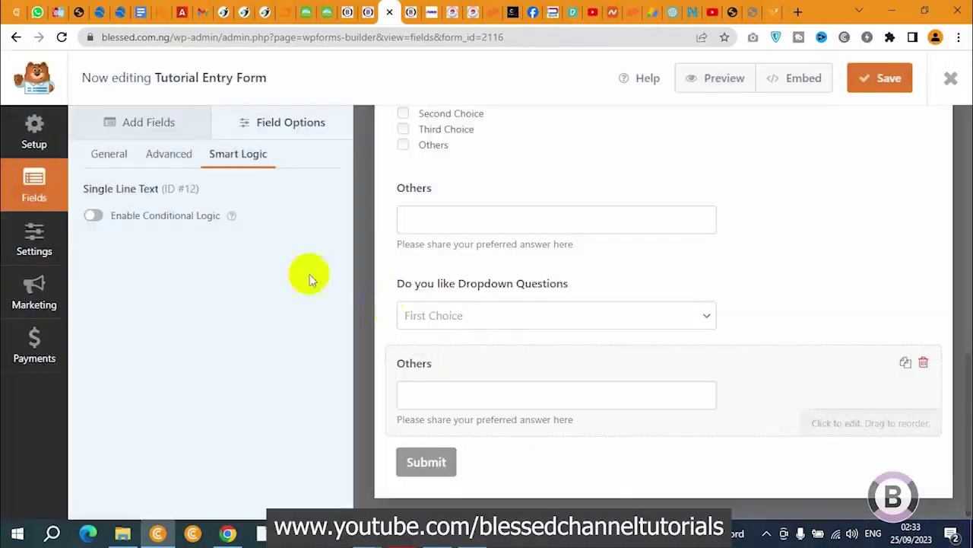
# Step: Rename the three choices of "Do you like Dropdown Questions" to House, Car and Train
pyautogui.click(495, 308)
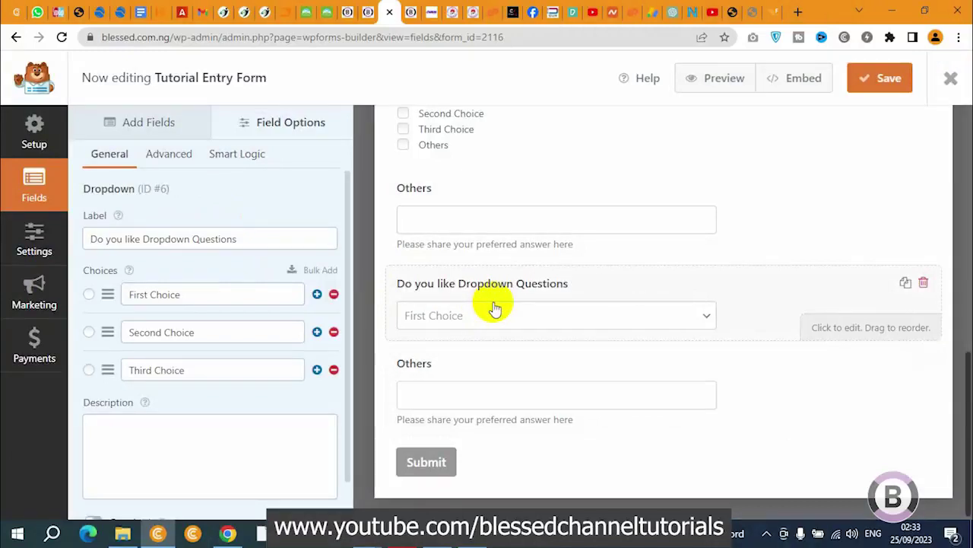
pyautogui.click(219, 294)
pyautogui.moveTo(218, 294); pyautogui.dragTo(108, 311)
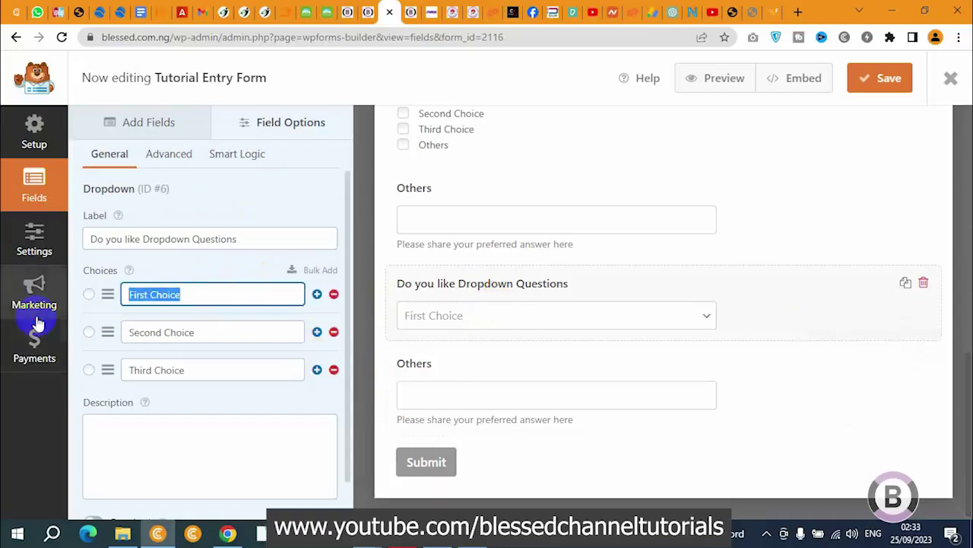
pyautogui.write('AM')
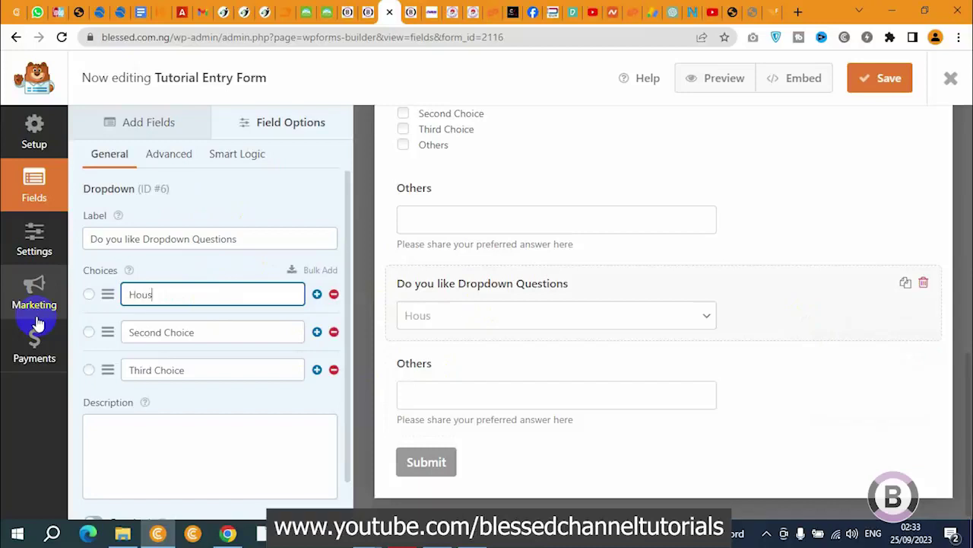
pyautogui.click(215, 332)
pyautogui.moveTo(216, 332); pyautogui.dragTo(99, 332)
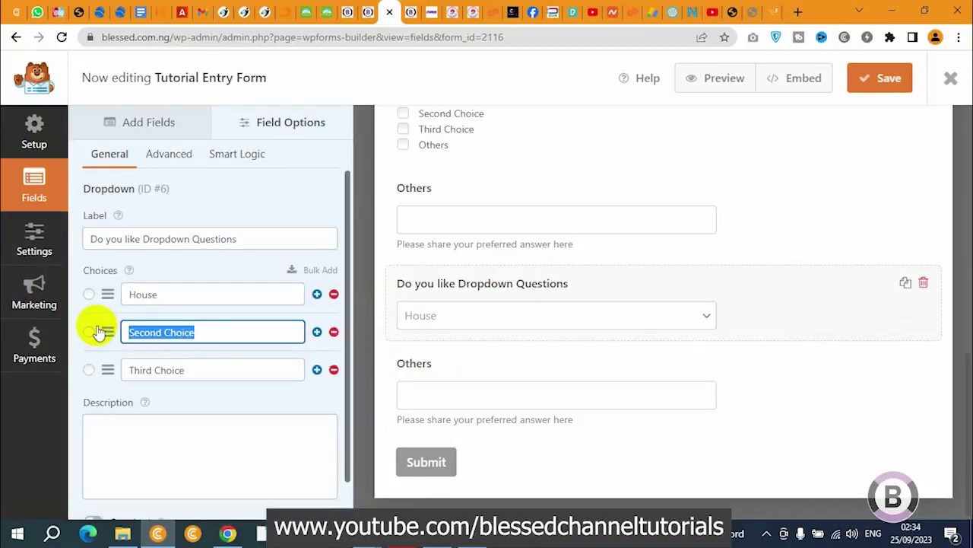
pyautogui.write('Car')
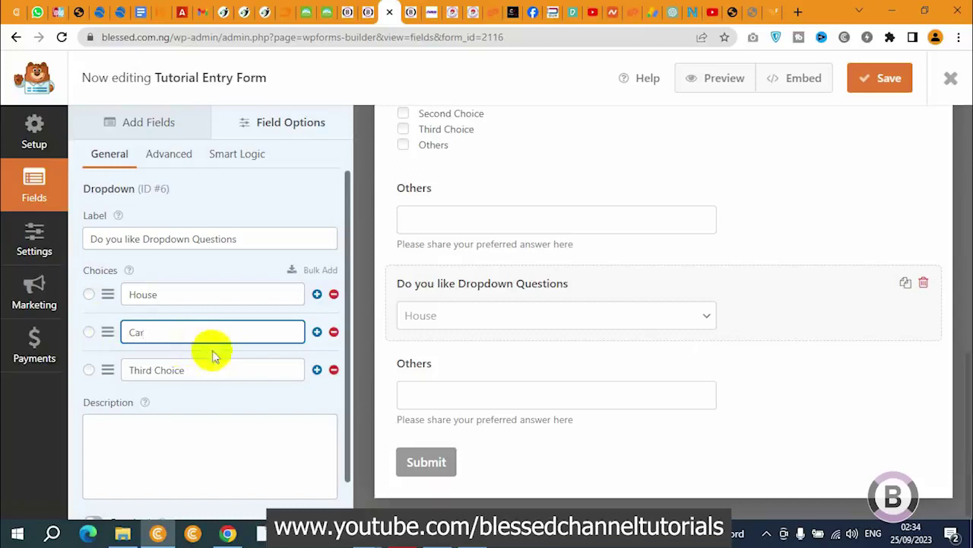
pyautogui.press('Tab')
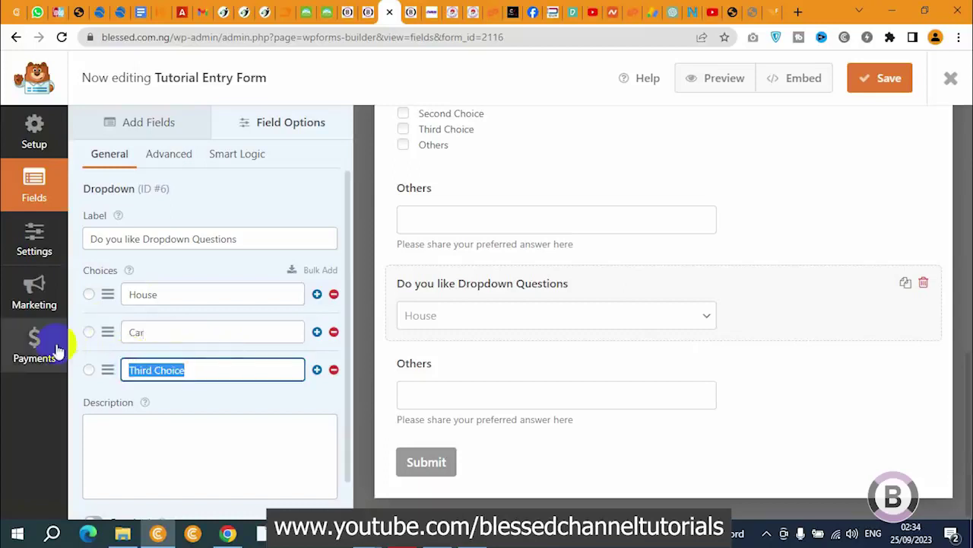
pyautogui.write('Train')
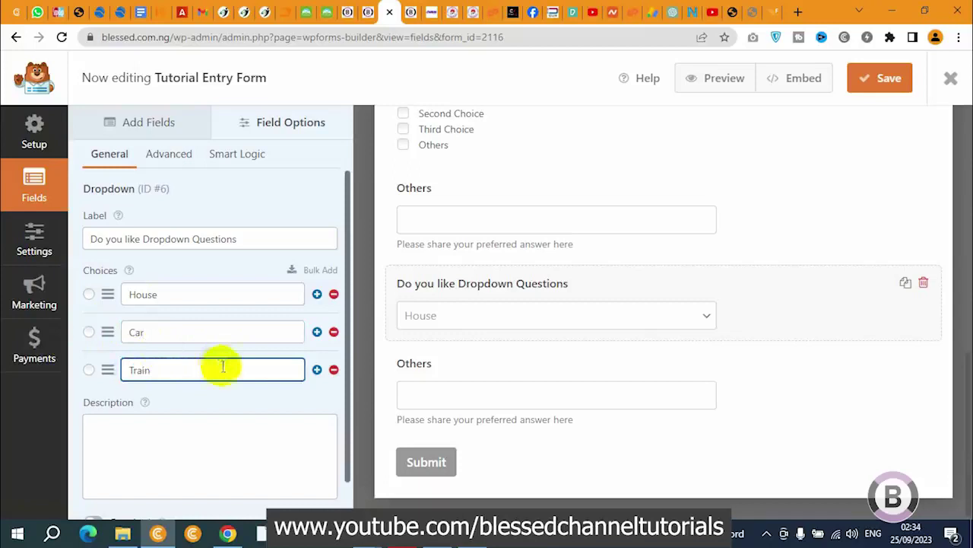
# Step: Add two more choices, Fish and Others, after Train in "Do you like Dropdown Questions"
pyautogui.click(316, 369)
pyautogui.click(191, 411)
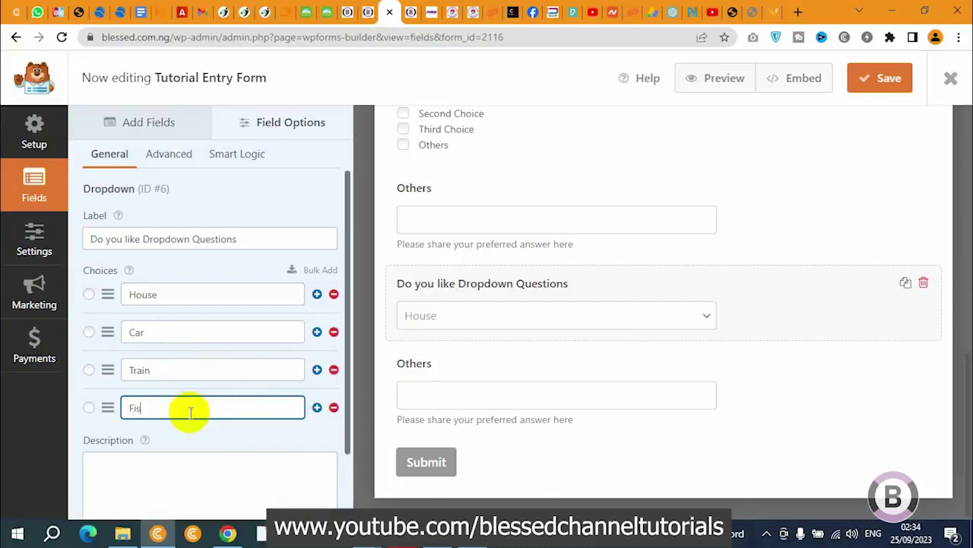
pyautogui.click(316, 408)
pyautogui.click(234, 448)
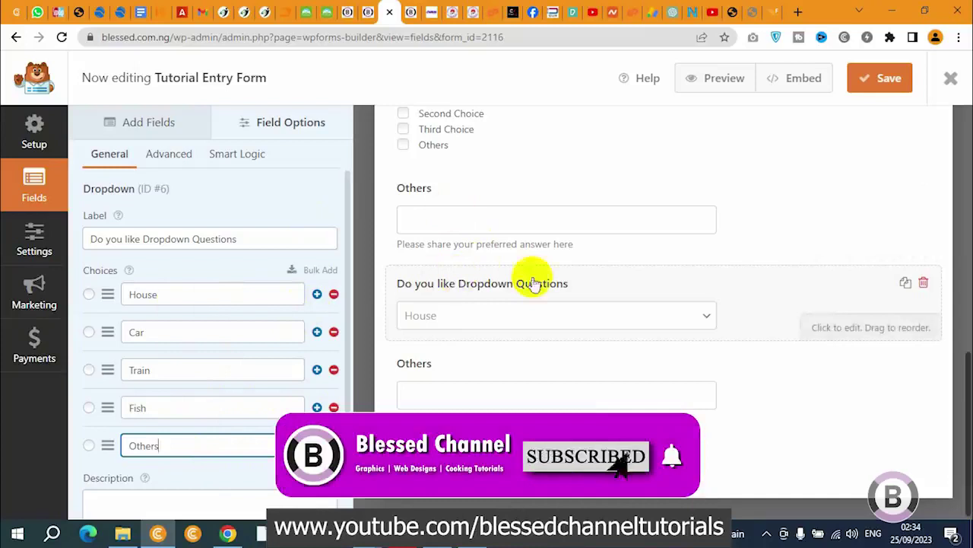
pyautogui.moveTo(346, 237); pyautogui.dragTo(352, 266)
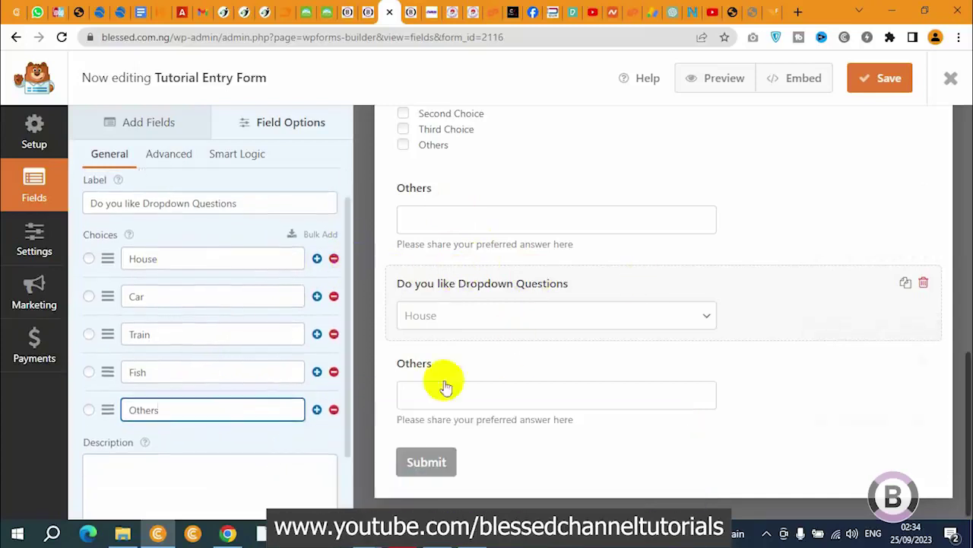
# Step: Enable conditional logic showing the last Others text field if "Do you like Dropdown Questions" is "Others", and save the form
pyautogui.click(488, 366)
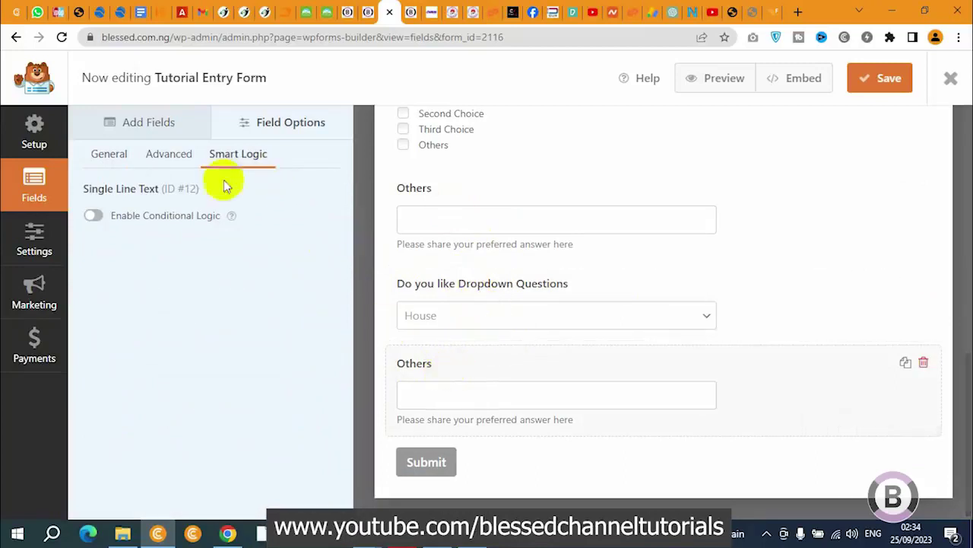
pyautogui.click(94, 215)
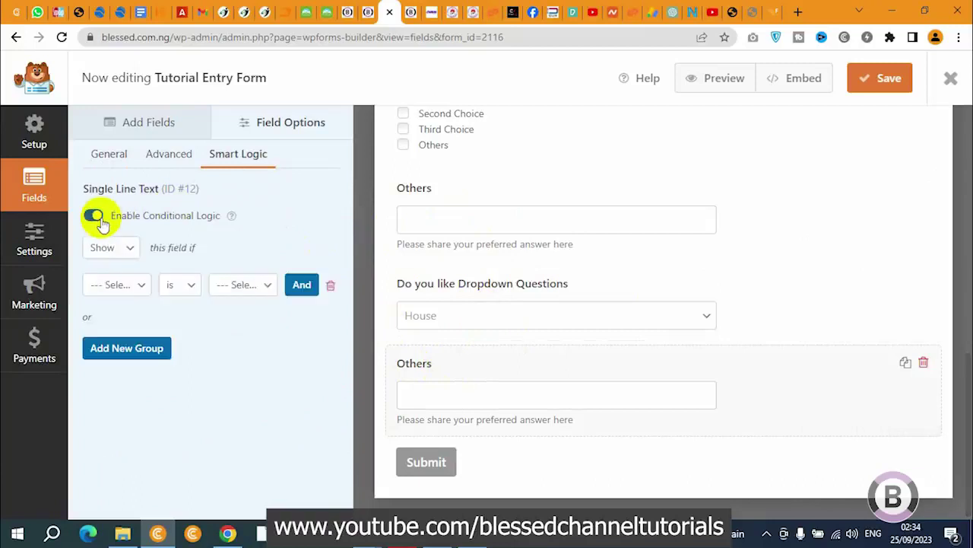
pyautogui.click(130, 292)
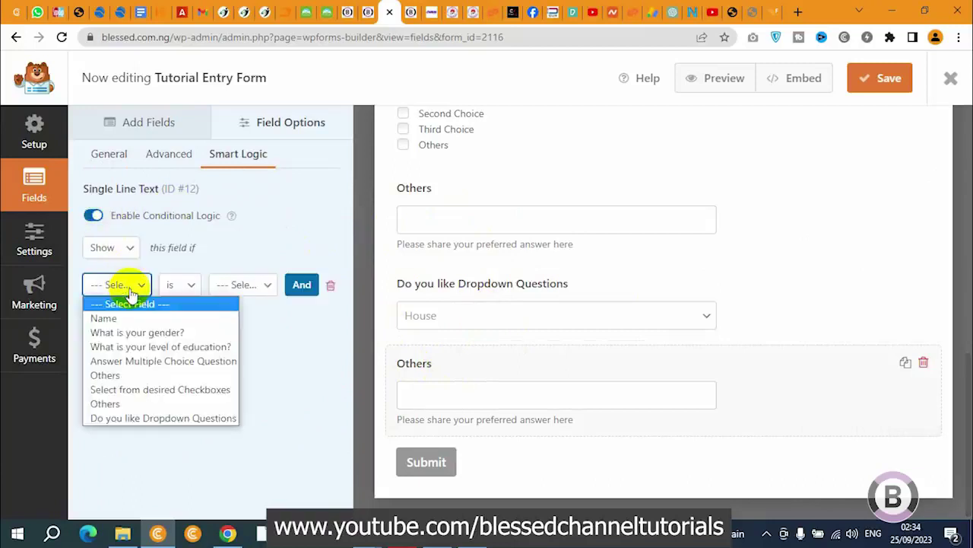
pyautogui.click(154, 419)
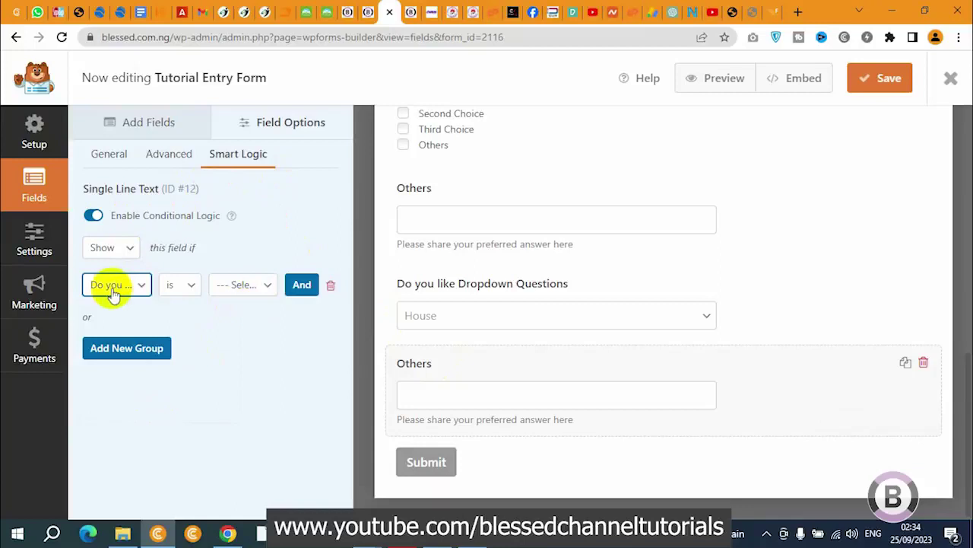
pyautogui.click(246, 286)
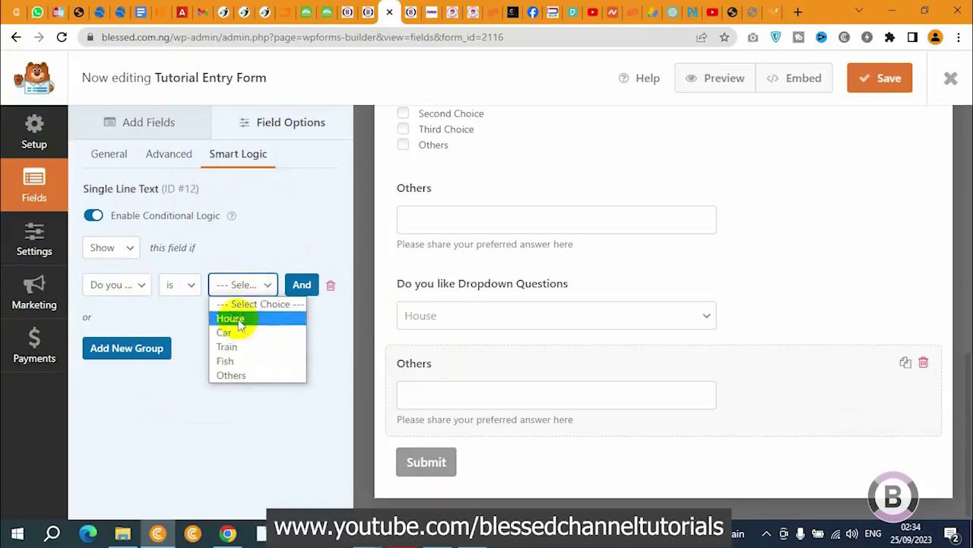
pyautogui.click(257, 377)
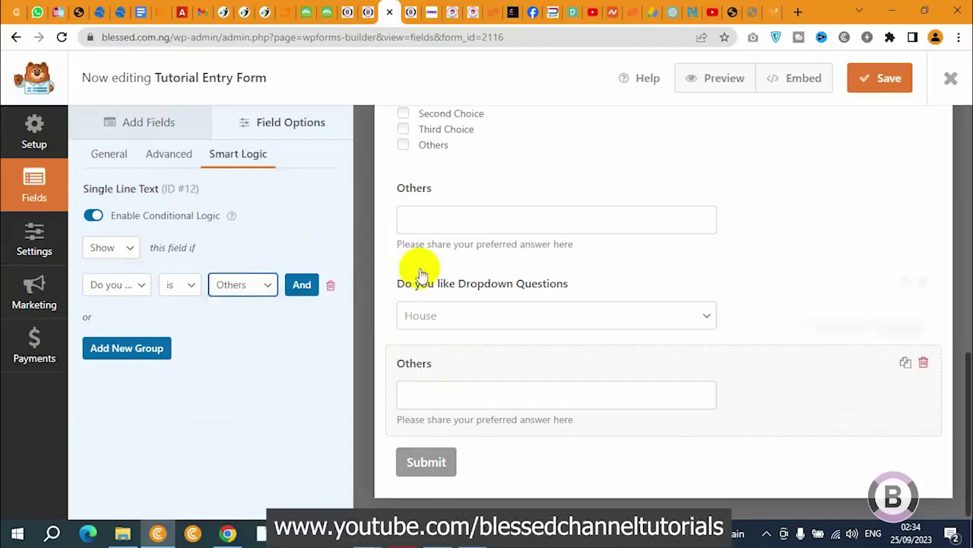
pyautogui.click(891, 80)
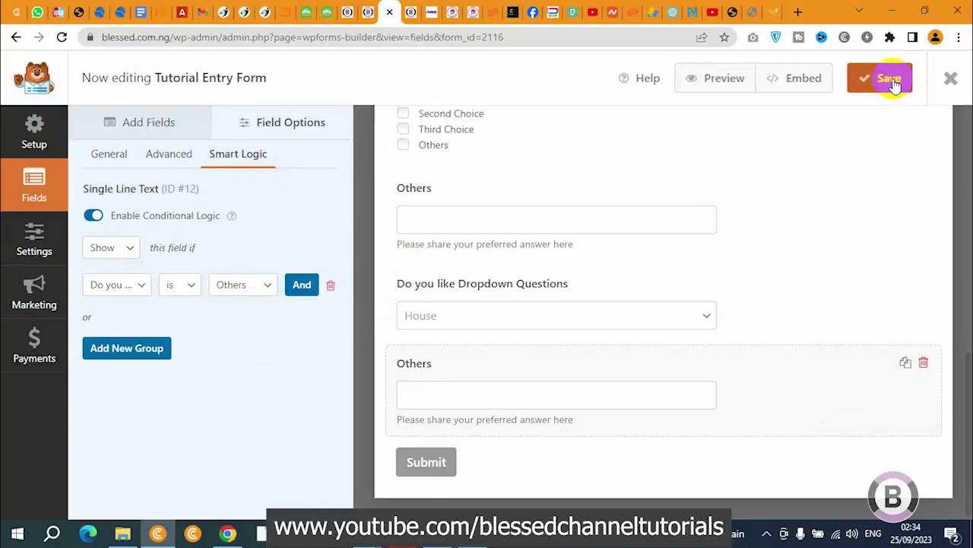
# Step: Switch to the open form preview and reload it to load the saved form
pyautogui.click(410, 9)
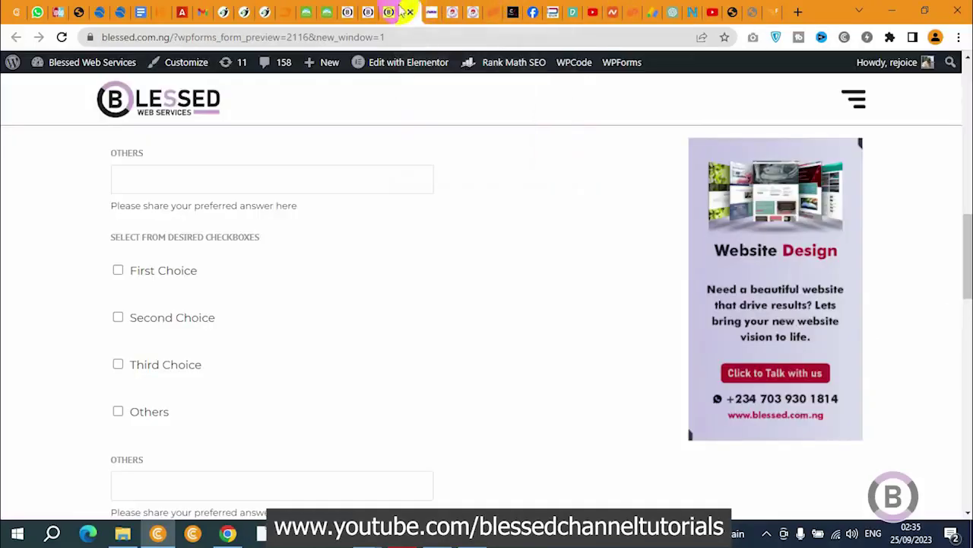
pyautogui.click(384, 12)
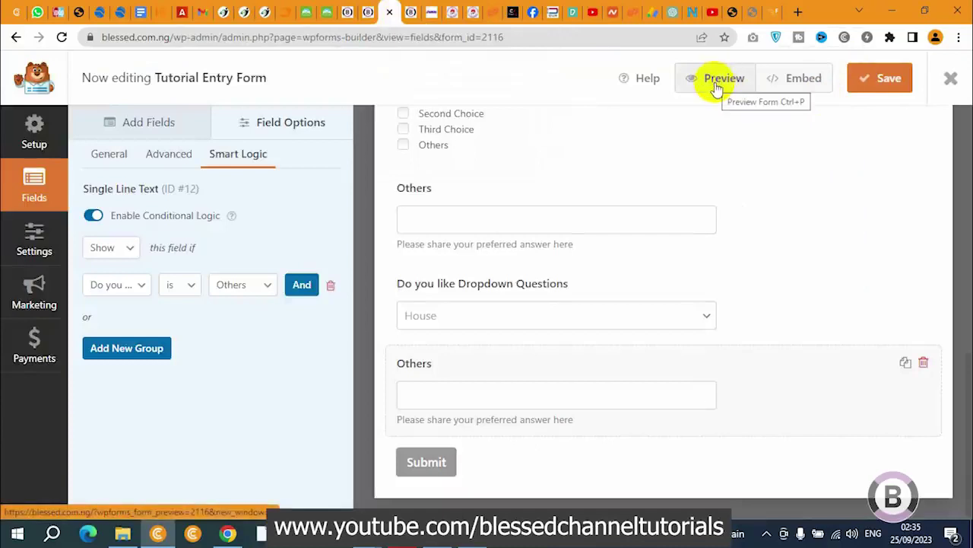
pyautogui.click(411, 9)
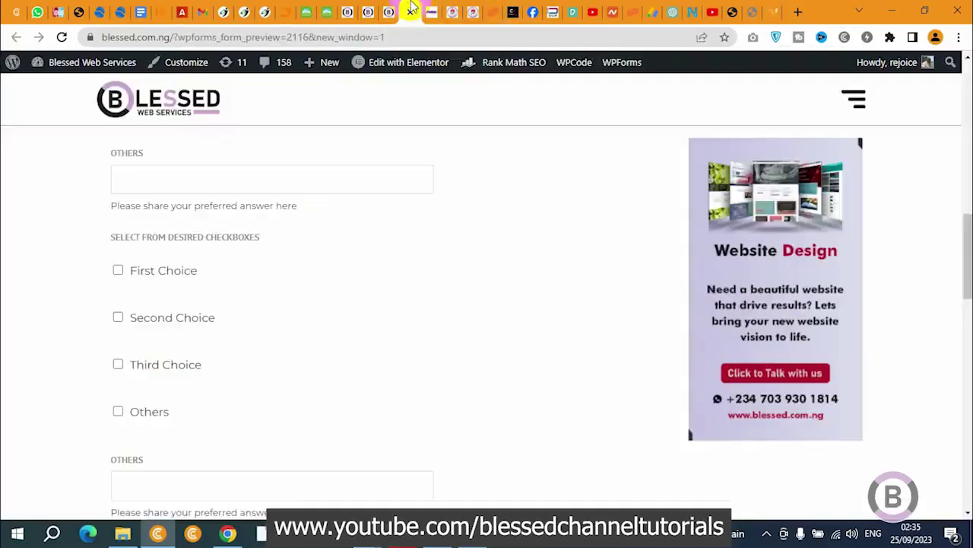
pyautogui.click(61, 37)
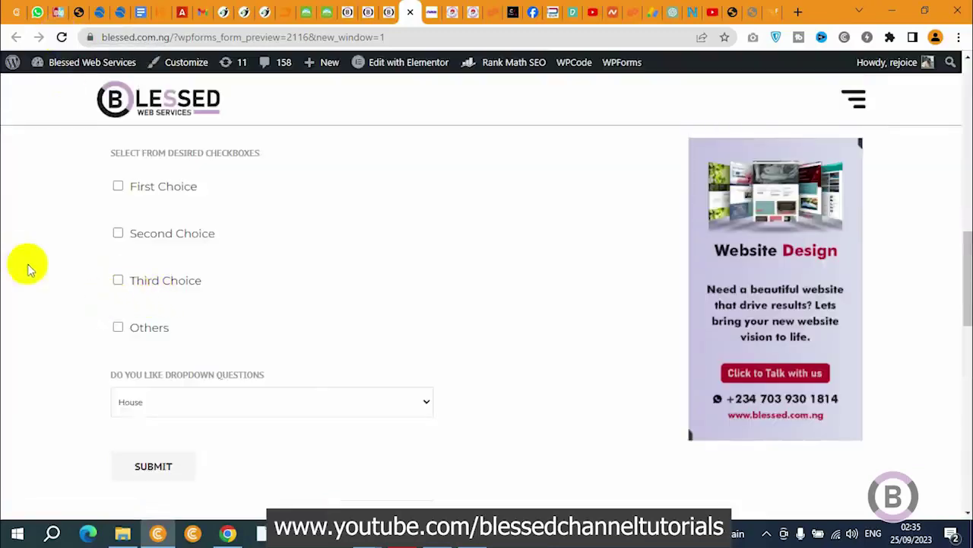
# Step: Test the Others option of "Answer Multiple Choice Question" and "Select from desired Checkboxes" in the preview
pyautogui.scroll(2, 63, 277)
pyautogui.scroll(2, 96, 257)
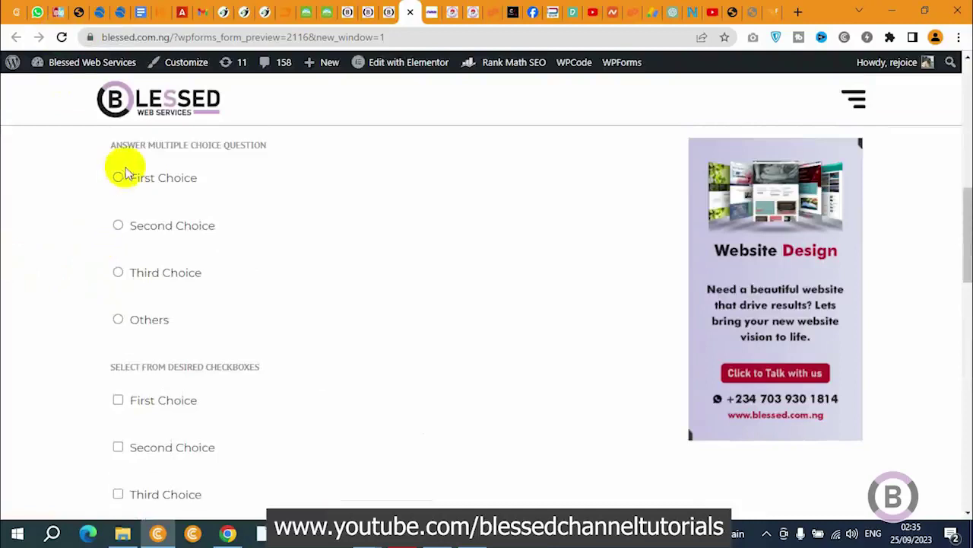
pyautogui.click(119, 319)
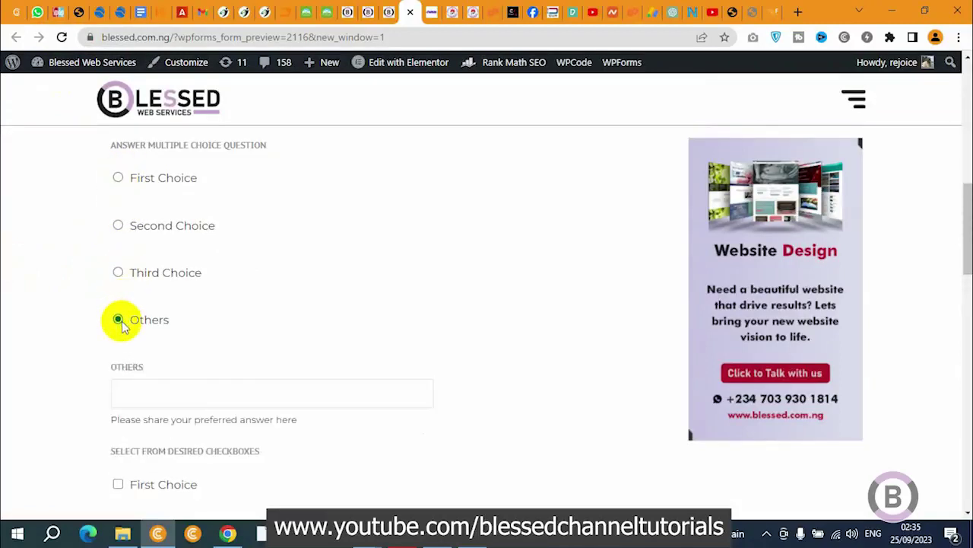
pyautogui.scroll(-4, 120, 331)
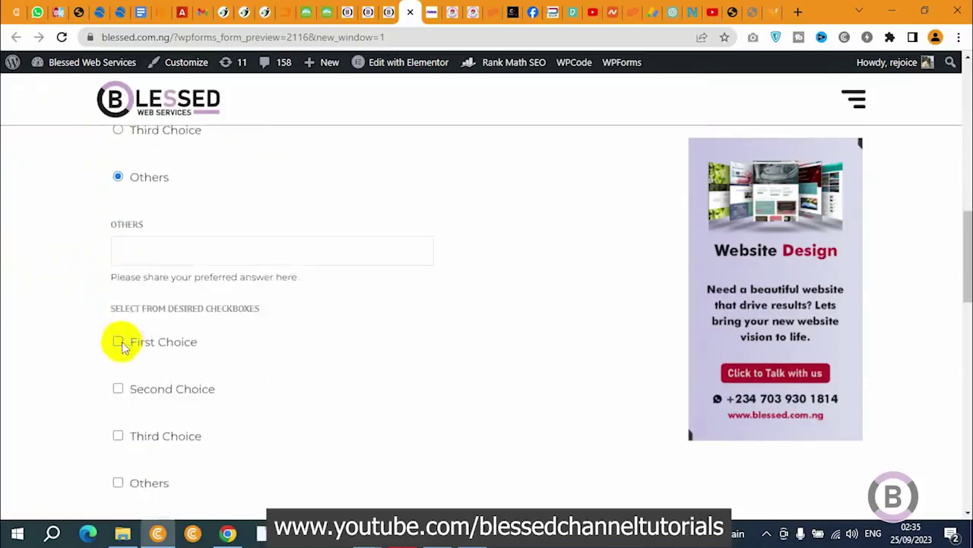
pyautogui.click(119, 342)
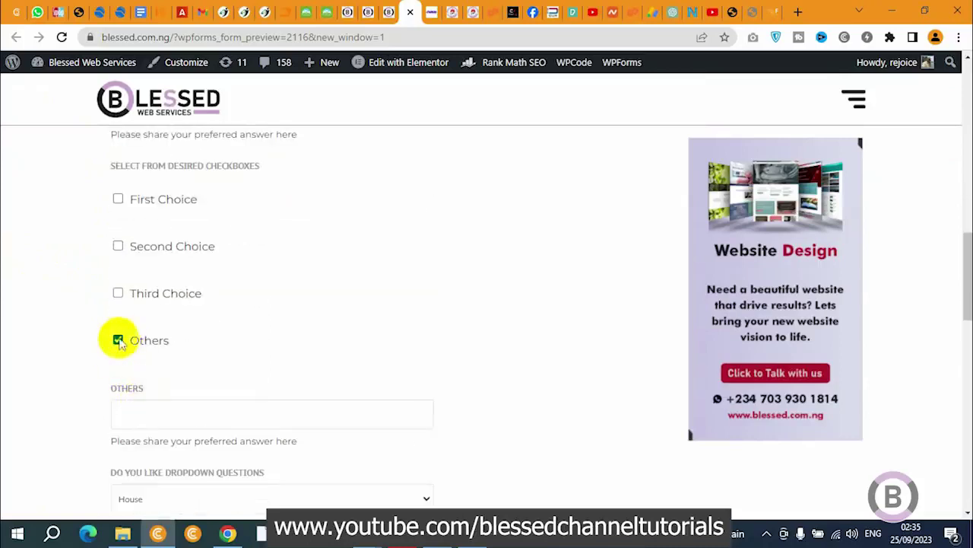
# Step: Test the Others option of "Do you like Dropdown Questions" and put the cursor in the Others text field below it
pyautogui.scroll(-1, 119, 342)
pyautogui.scroll(-3, 117, 358)
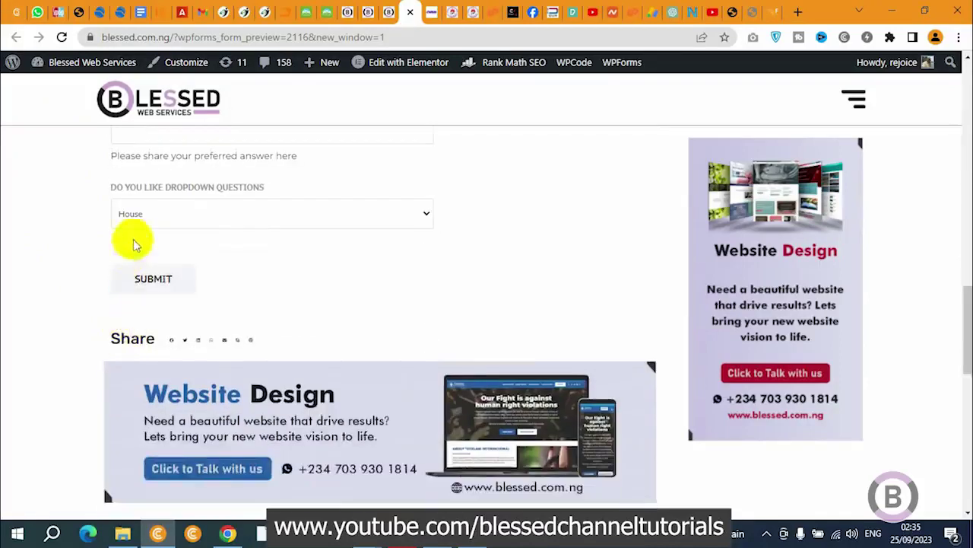
pyautogui.click(139, 218)
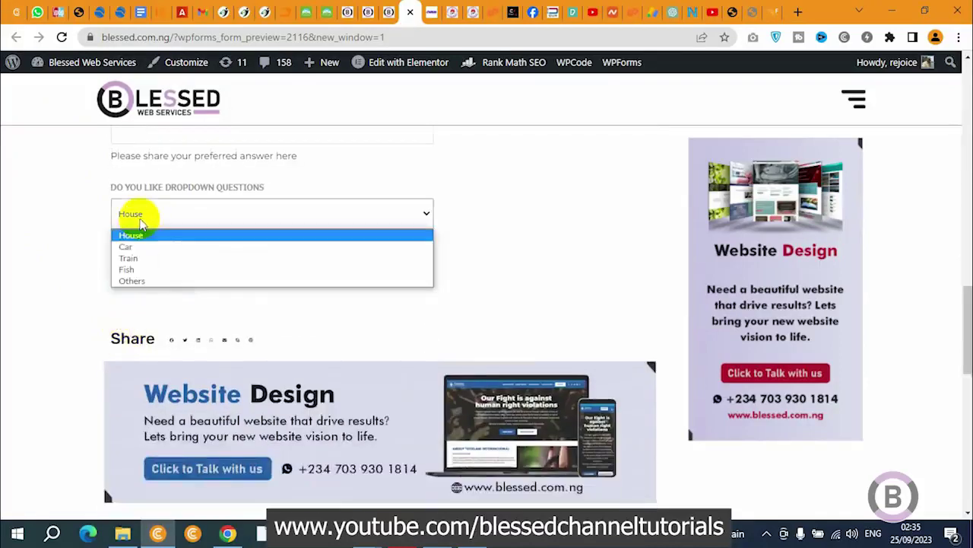
pyautogui.click(135, 280)
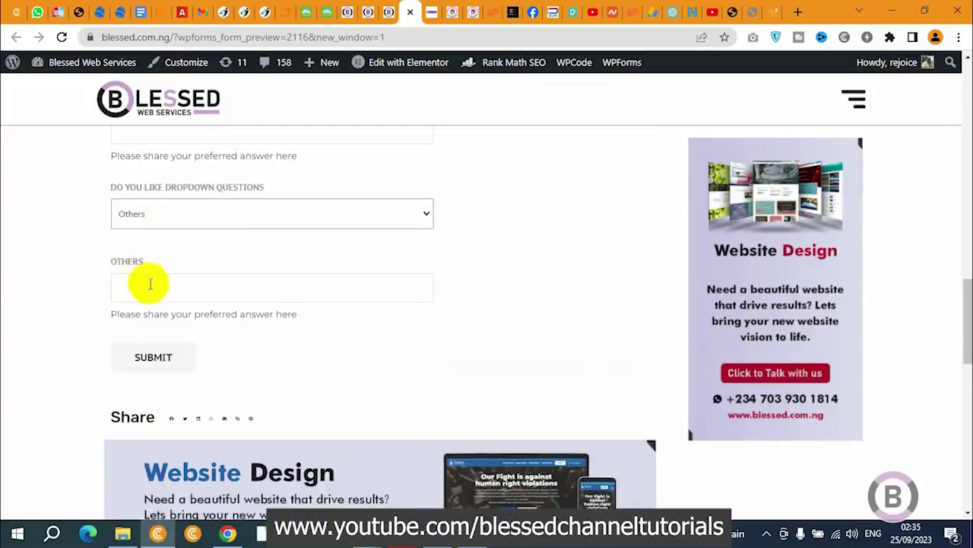
pyautogui.click(153, 288)
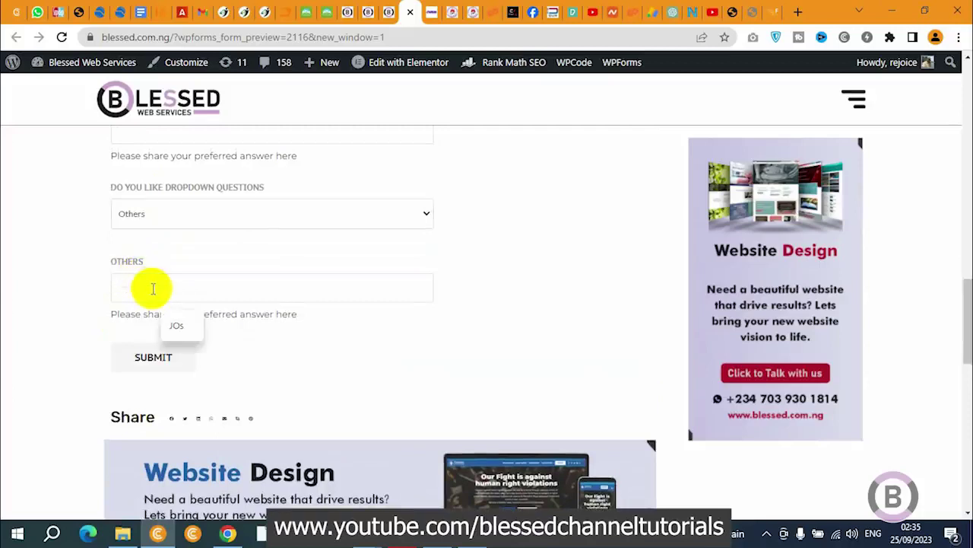